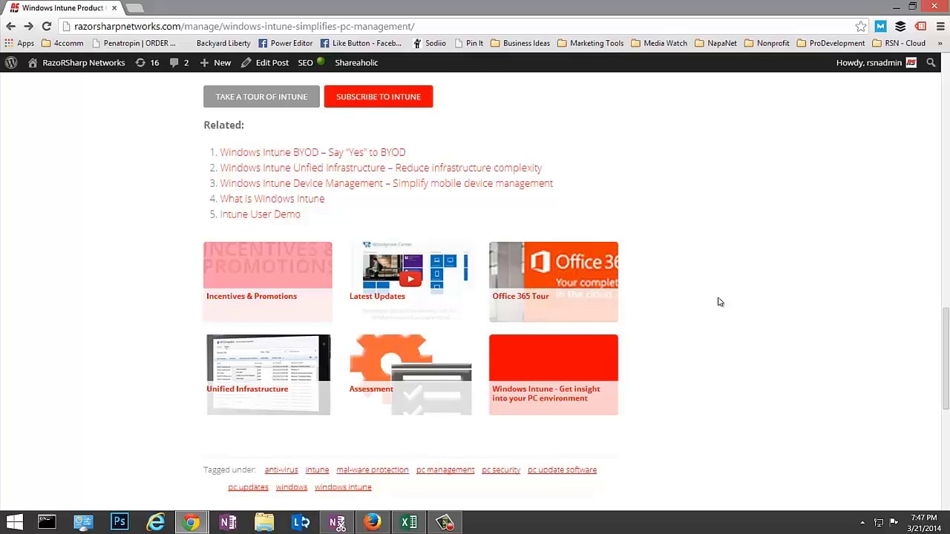
pyautogui.scroll(1, 719, 301)
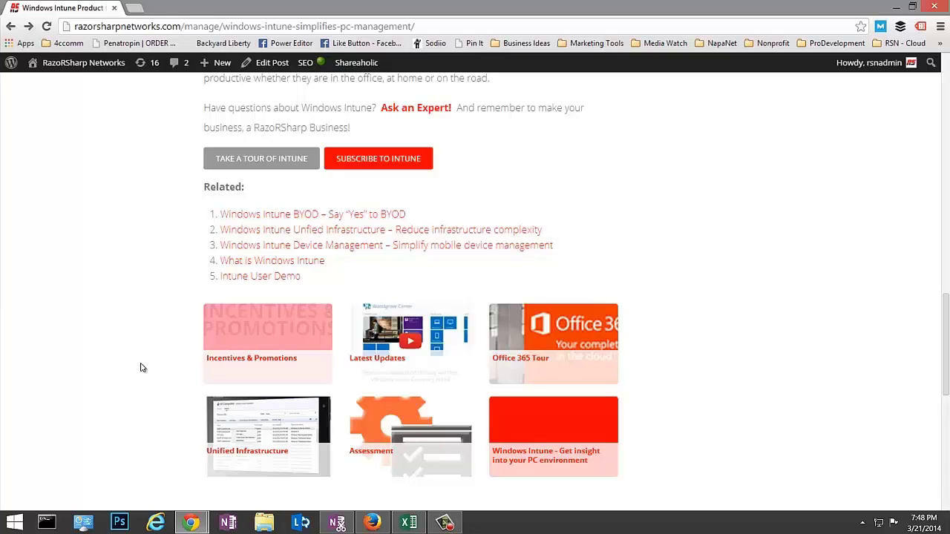
pyautogui.scroll(15, 146, 367)
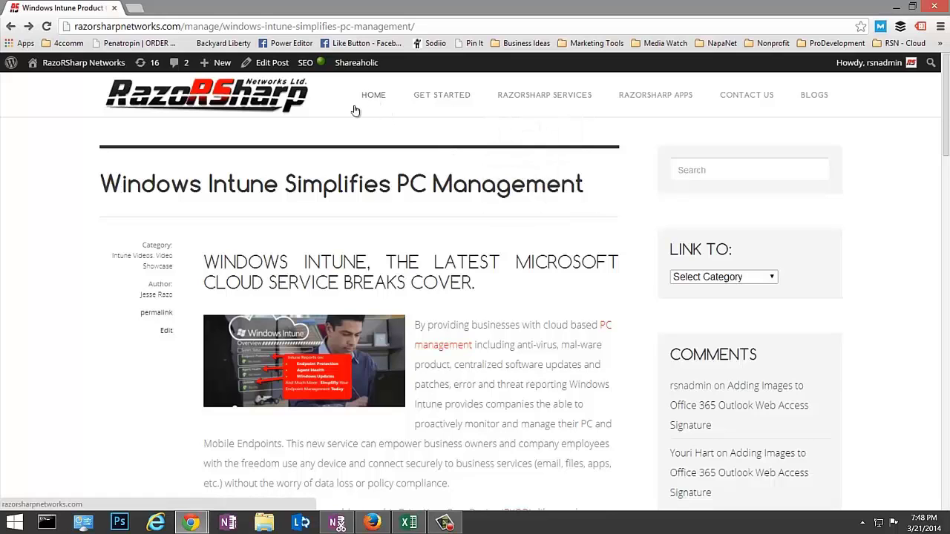
# - Open the Windows Intune post in the editor and toggle between the Text and Visual views
pyautogui.click(280, 67)
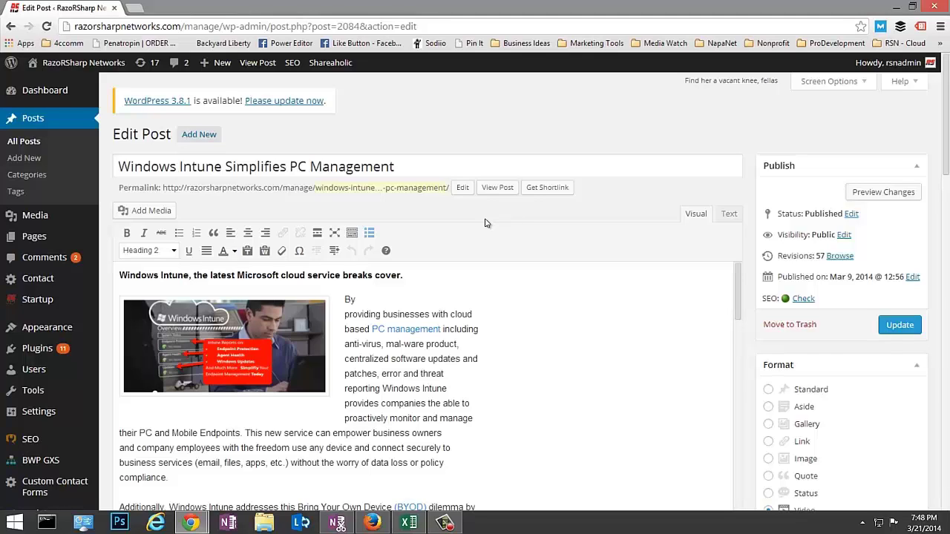
pyautogui.scroll(-2, 669, 159)
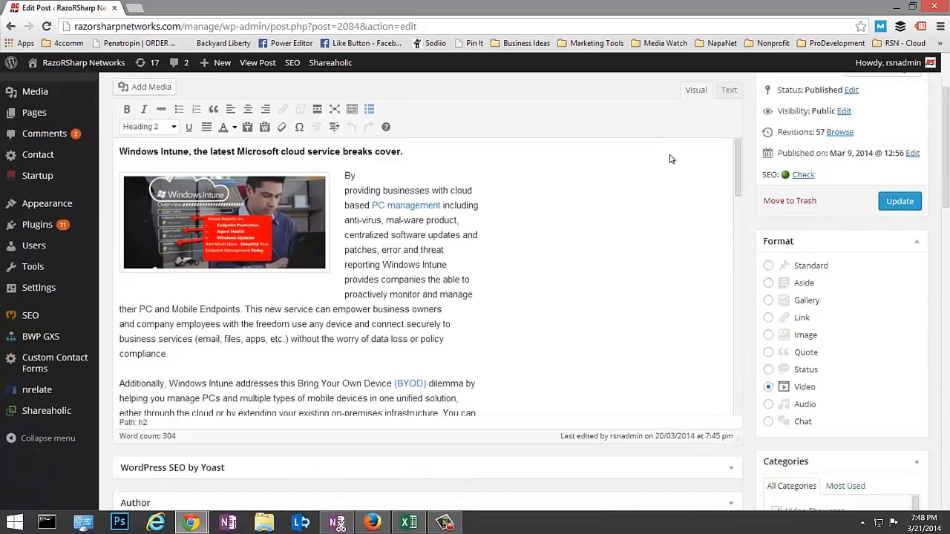
pyautogui.scroll(2, 665, 168)
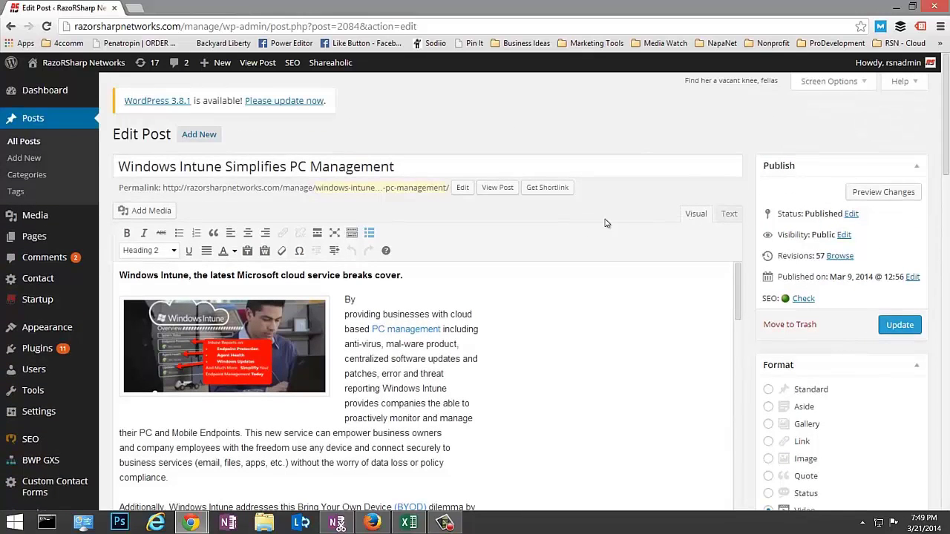
pyautogui.click(729, 215)
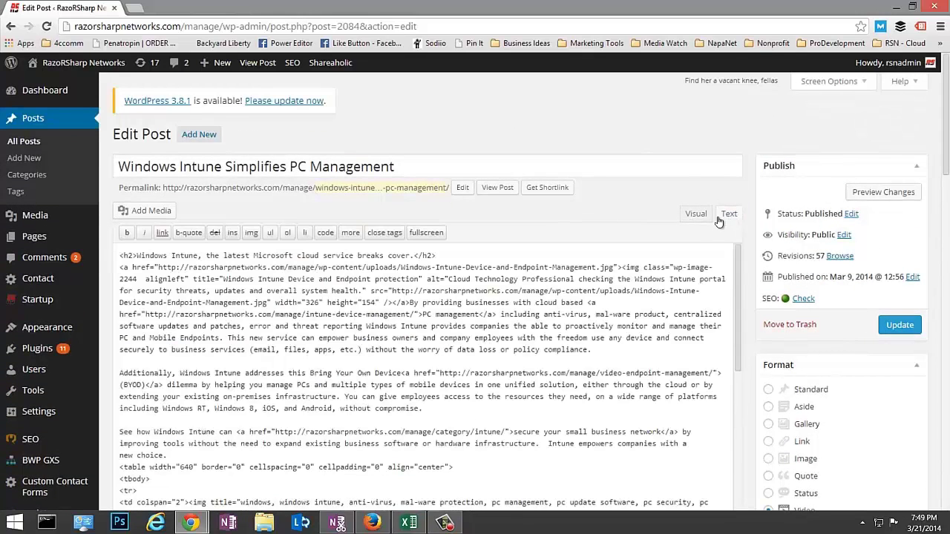
pyautogui.click(698, 220)
pyautogui.click(729, 215)
pyautogui.click(697, 215)
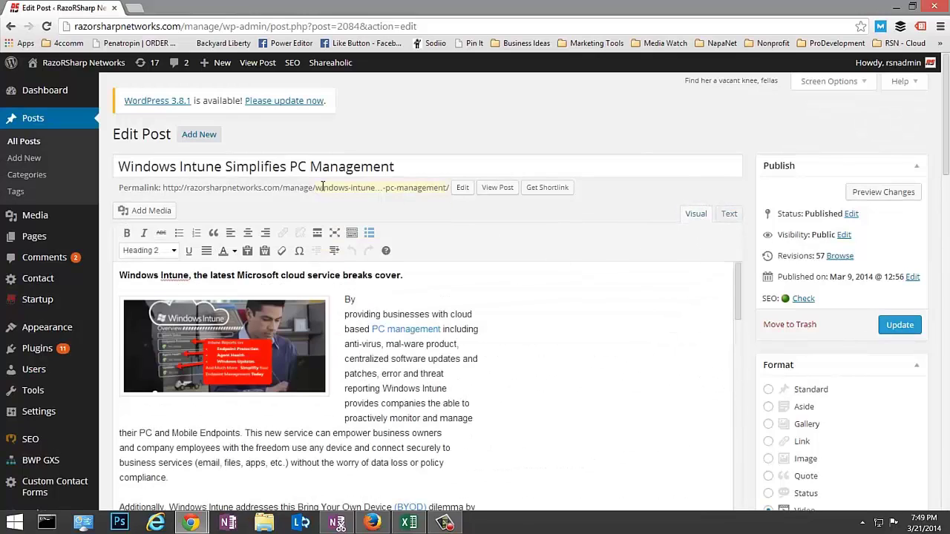
# - Select the post title and open the permalink slug for editing
pyautogui.moveTo(433, 173); pyautogui.dragTo(104, 178)
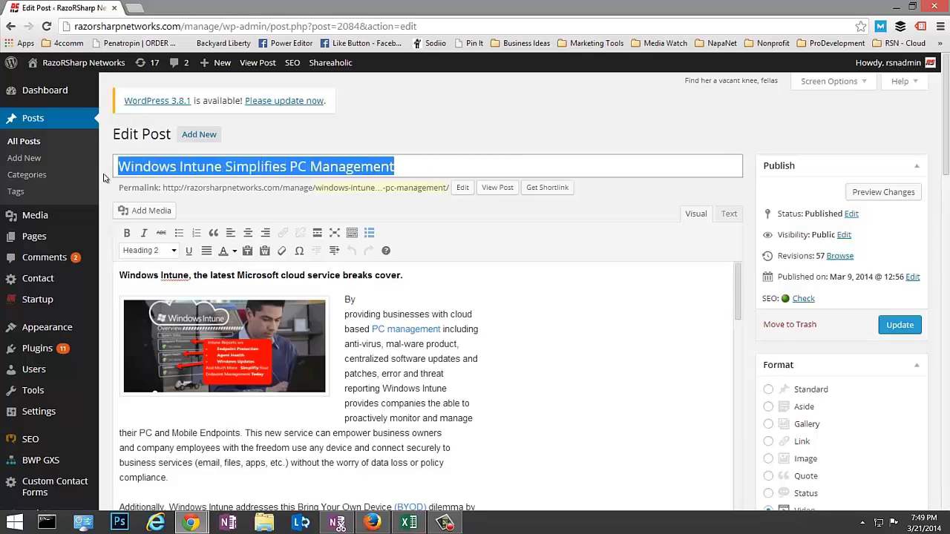
pyautogui.click(409, 163)
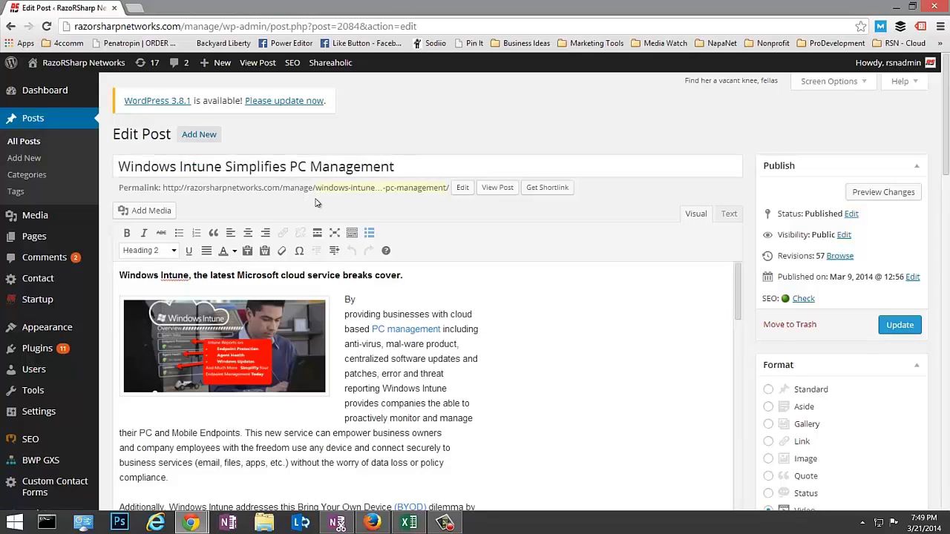
pyautogui.moveTo(414, 165); pyautogui.dragTo(109, 182)
pyautogui.click(355, 211)
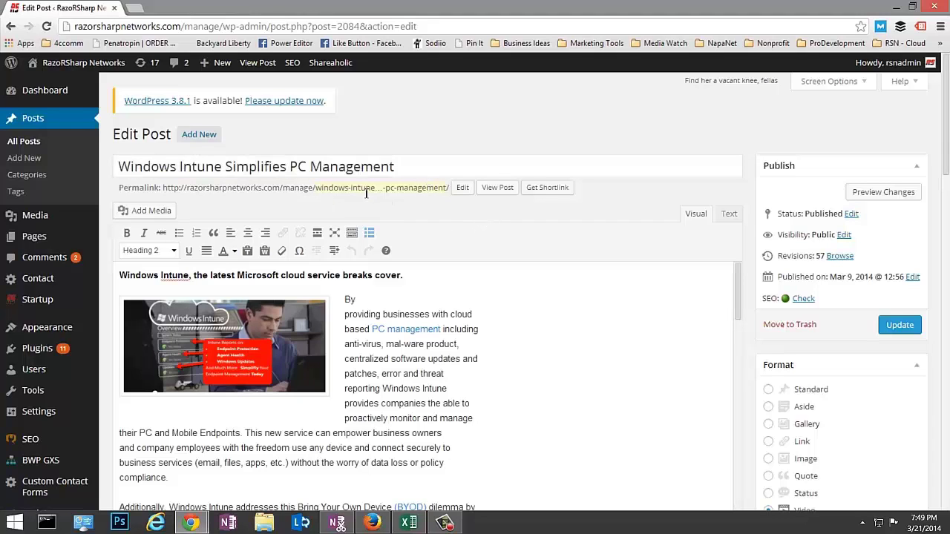
pyautogui.scroll(-1, 668, 208)
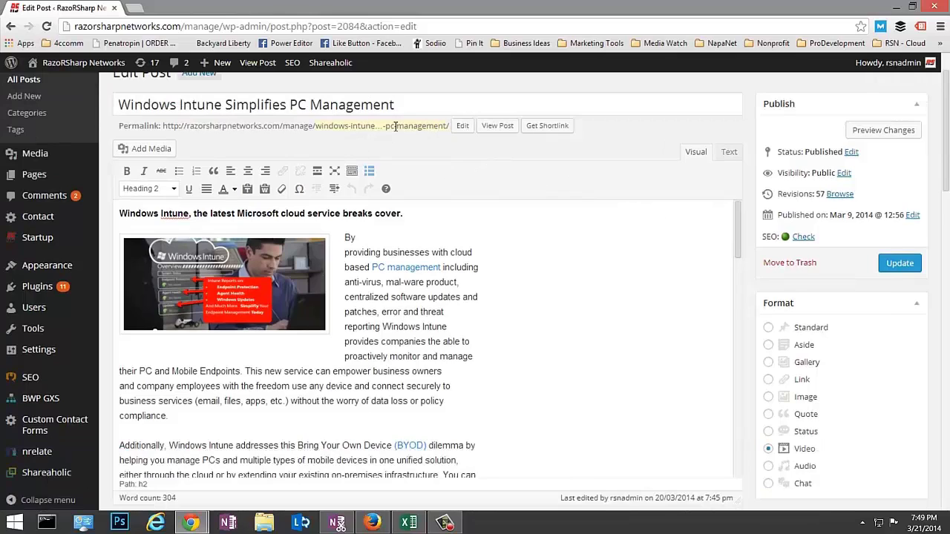
pyautogui.moveTo(406, 110); pyautogui.dragTo(97, 133)
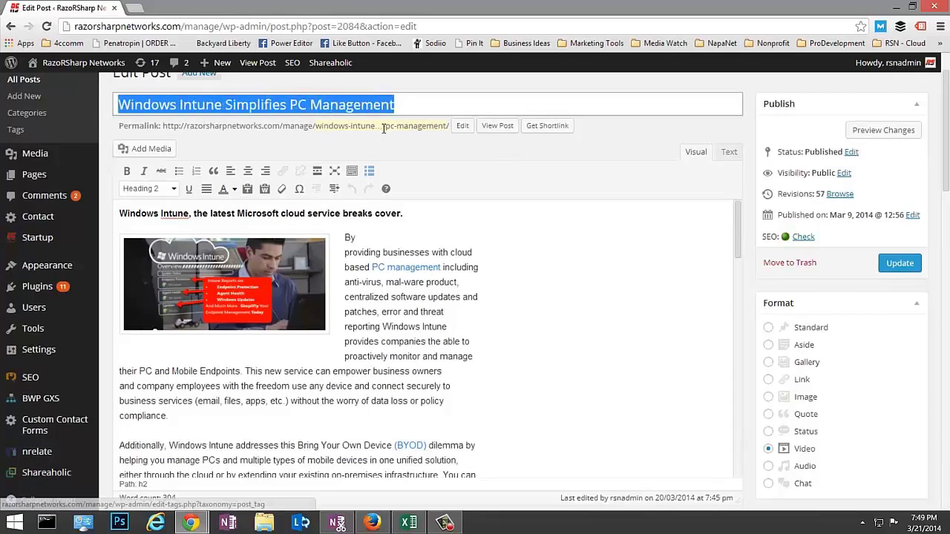
pyautogui.click(462, 125)
pyautogui.click(410, 132)
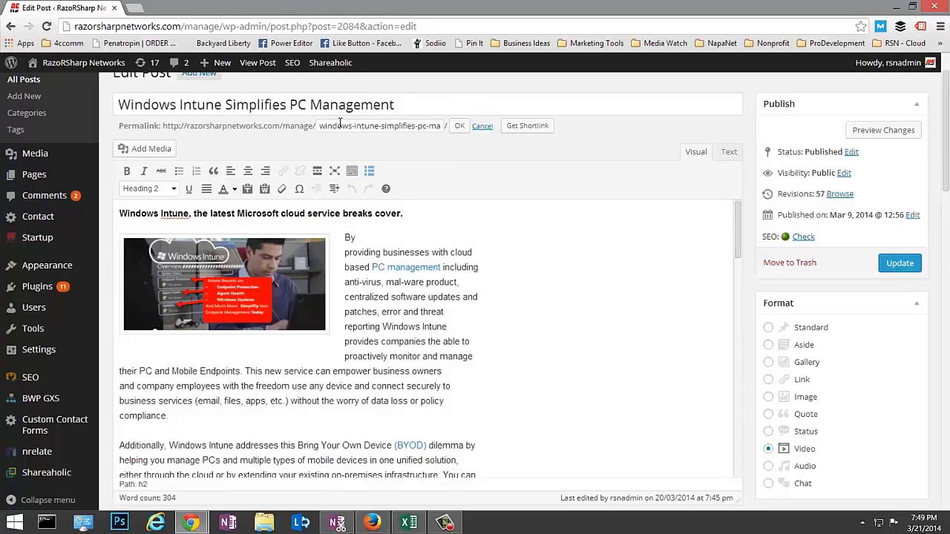
# - Reselect the post title, then switch the editor to the Text view showing raw HTML
pyautogui.moveTo(407, 109); pyautogui.dragTo(122, 117)
pyautogui.click(390, 130)
pyautogui.click(406, 109)
pyautogui.moveTo(406, 109); pyautogui.dragTo(122, 123)
pyautogui.click(528, 152)
pyautogui.click(728, 152)
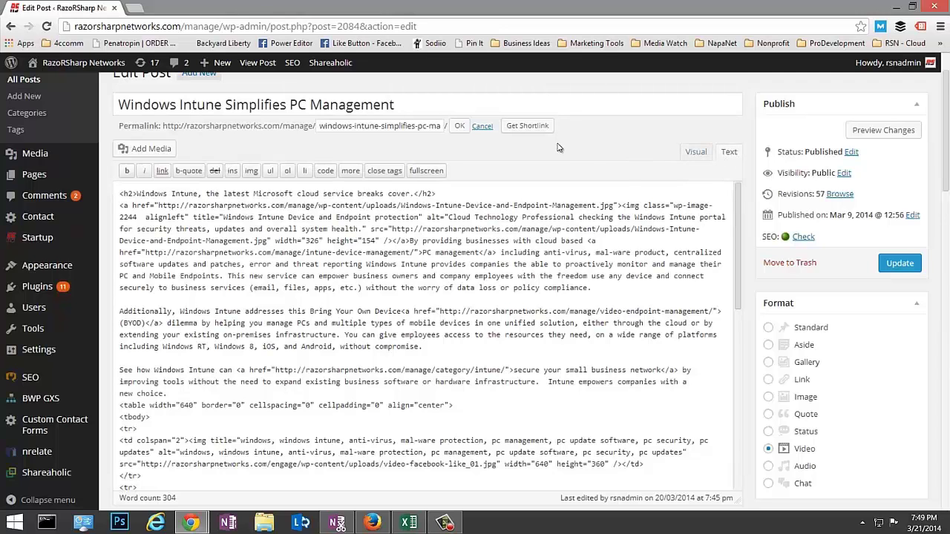
# - Run the SEO Check from the Publish box and move down to the Yoast SEO section
pyautogui.scroll(-1, 582, 142)
pyautogui.scroll(-1, 681, 258)
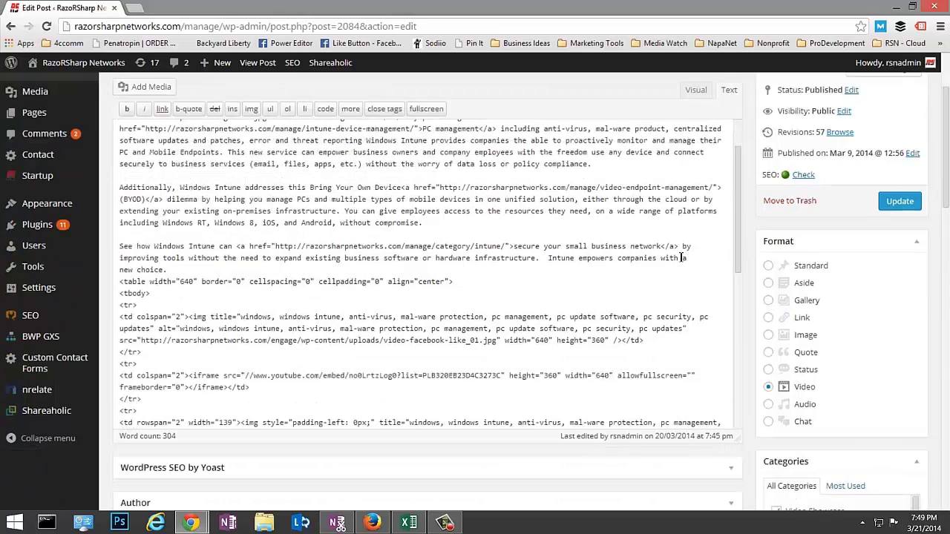
pyautogui.scroll(1, 757, 215)
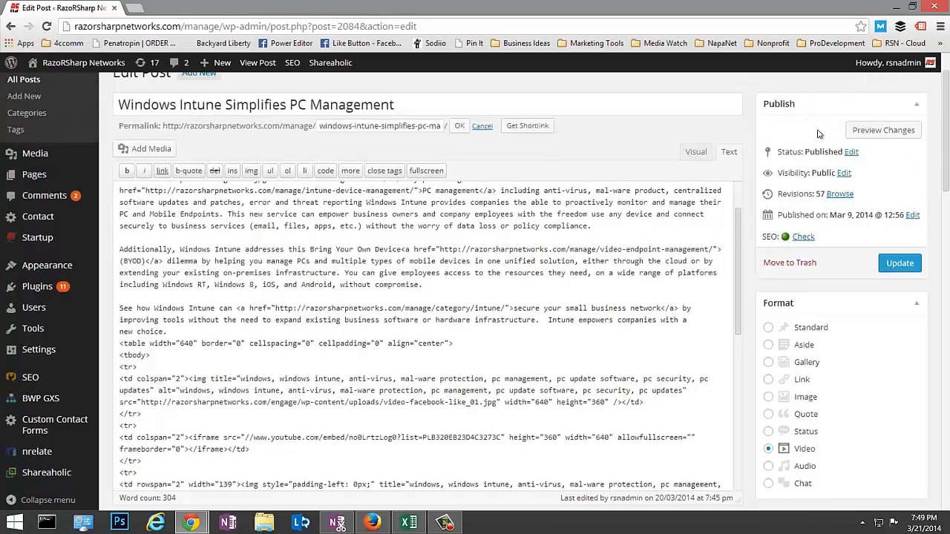
pyautogui.click(807, 239)
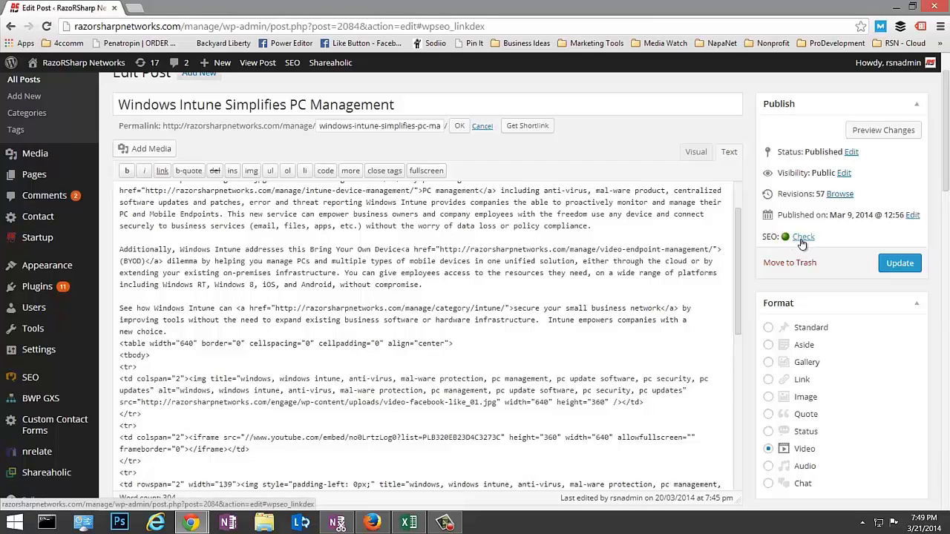
pyautogui.scroll(-4, 446, 238)
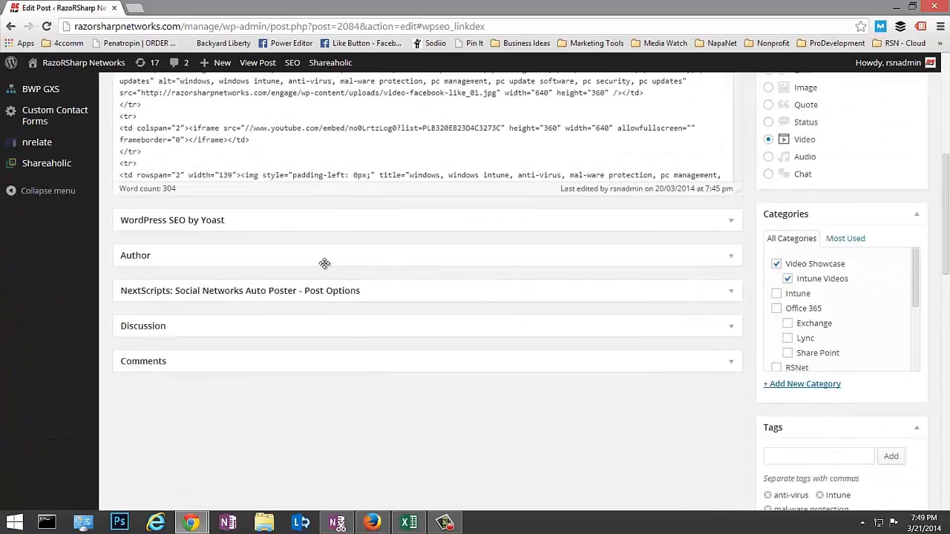
# - Expand the Yoast SEO box, review Page Analysis, then show General settings for focus keyword 'windows intune'
pyautogui.click(727, 221)
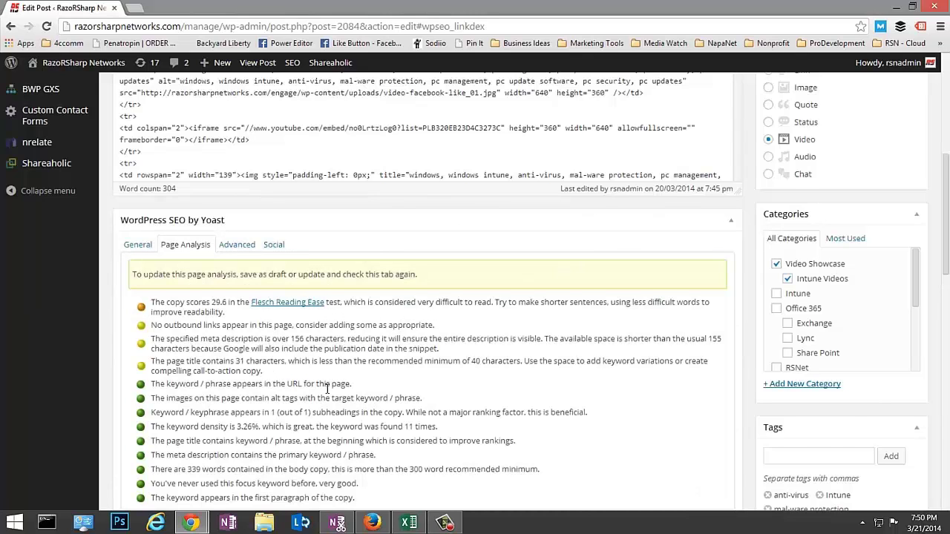
pyautogui.scroll(-1, 327, 389)
pyautogui.scroll(1, 311, 376)
pyautogui.scroll(-1, 323, 336)
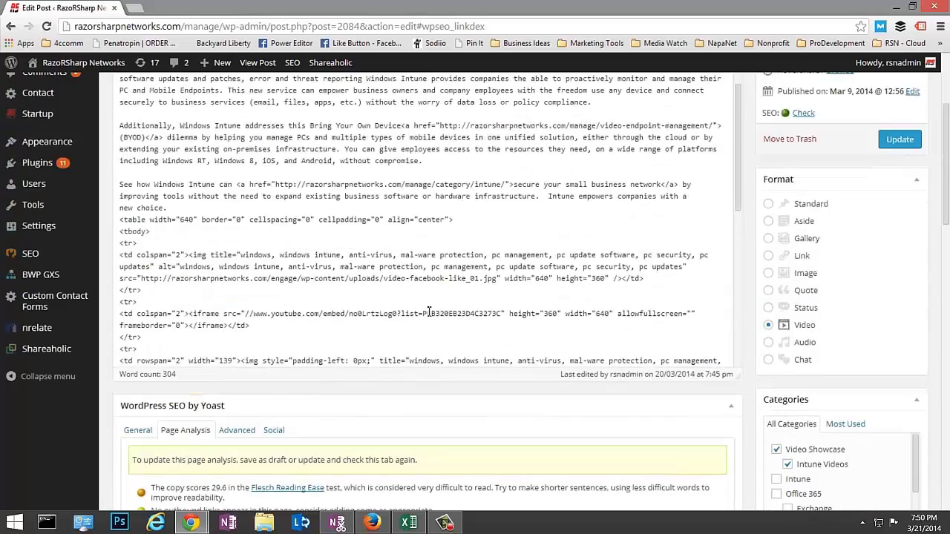
pyautogui.scroll(5, 415, 314)
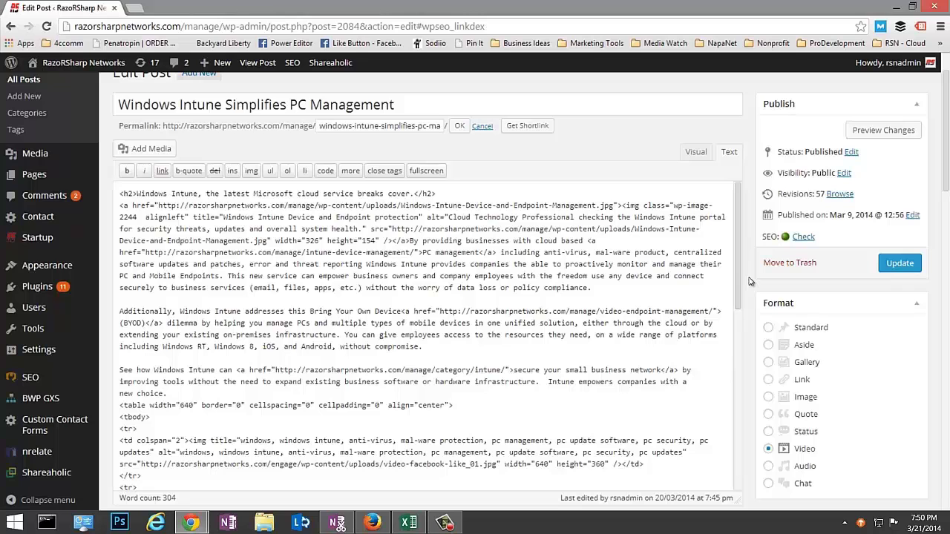
pyautogui.scroll(-5, 749, 281)
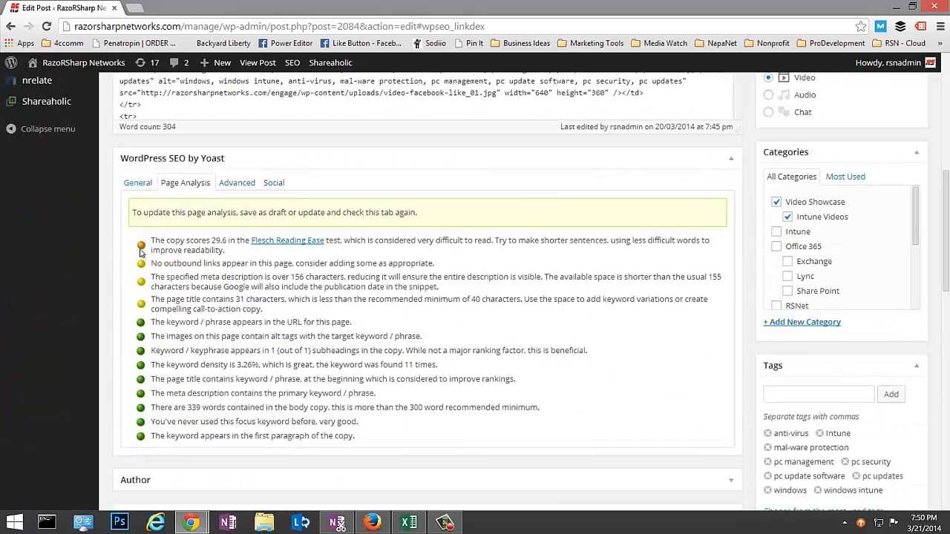
pyautogui.scroll(2, 427, 333)
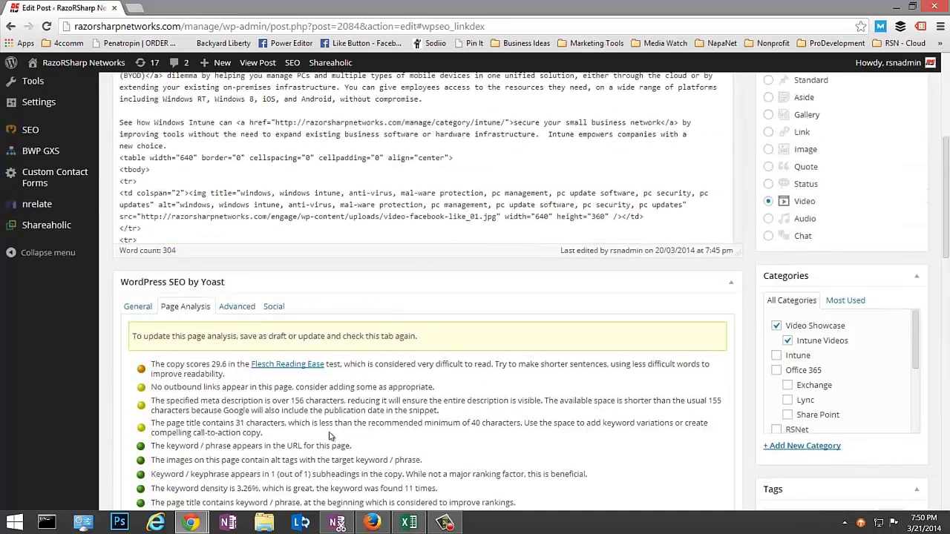
pyautogui.click(138, 307)
# - Inspect the snippet preview and the focus keyword 'windows intune'
pyautogui.scroll(-1, 641, 330)
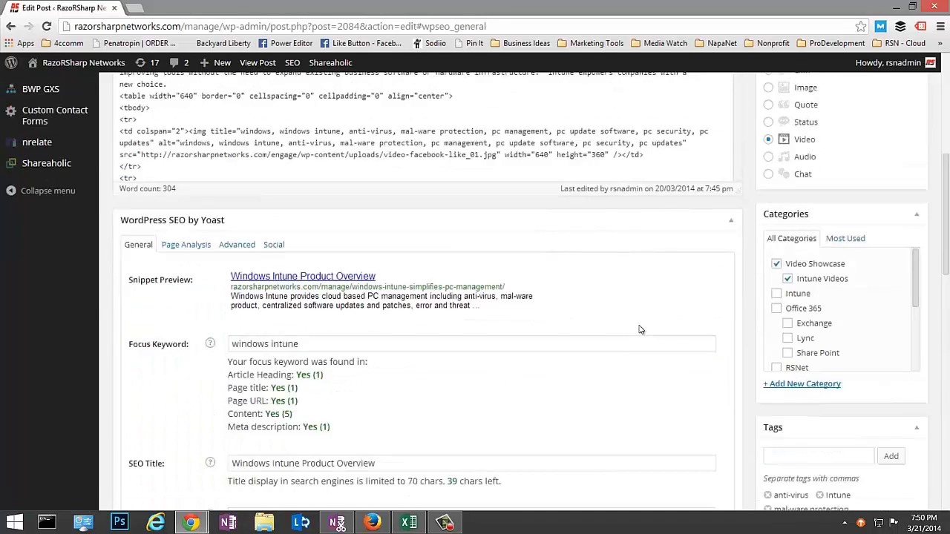
pyautogui.scroll(-1, 623, 389)
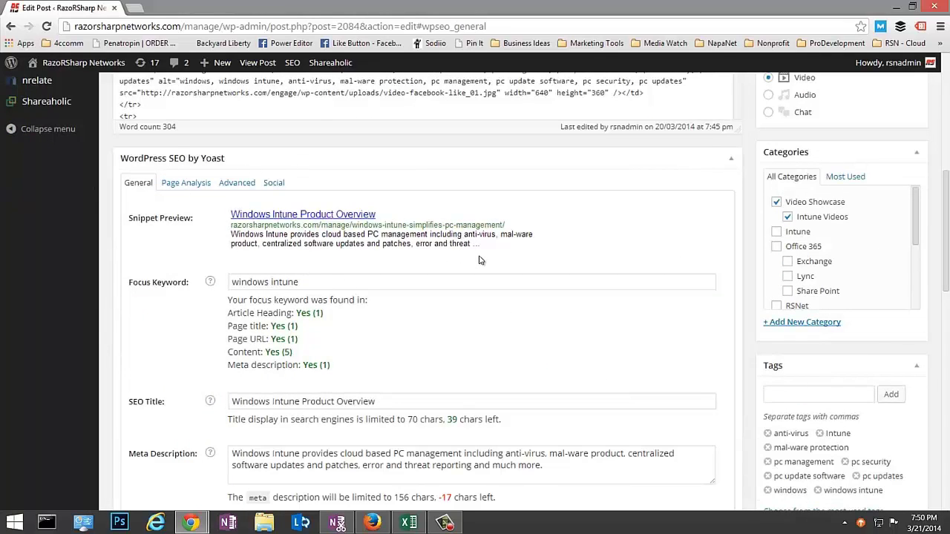
pyautogui.moveTo(483, 244); pyautogui.dragTo(466, 288)
pyautogui.click(166, 257)
pyautogui.click(395, 279)
pyautogui.click(187, 327)
pyautogui.click(326, 283)
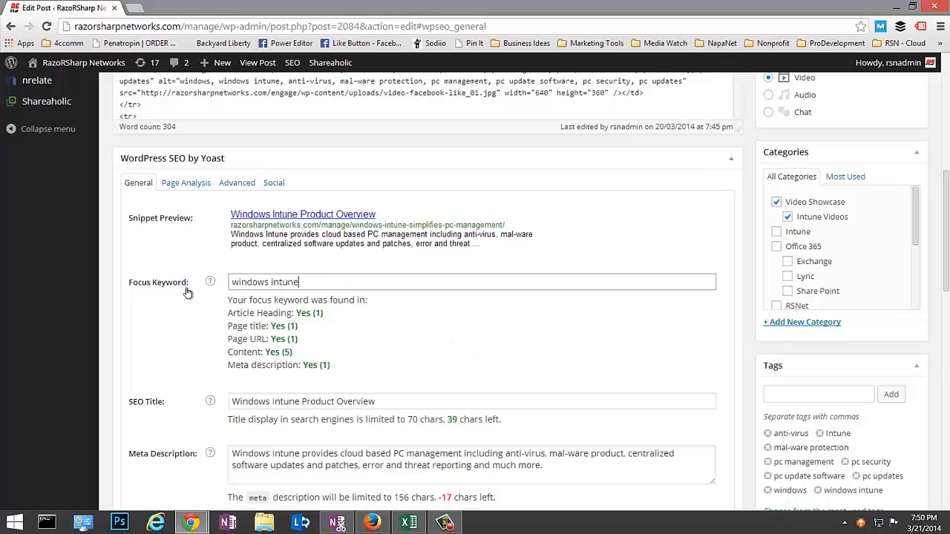
pyautogui.scroll(-2, 424, 274)
# - Check the SEO title, meta description and Meta Keywords fields
pyautogui.click(423, 272)
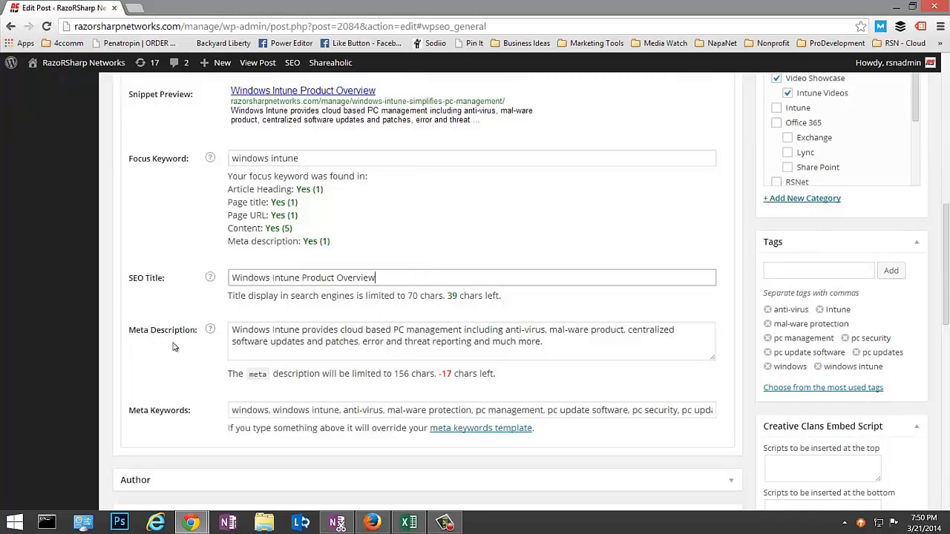
pyautogui.click(578, 342)
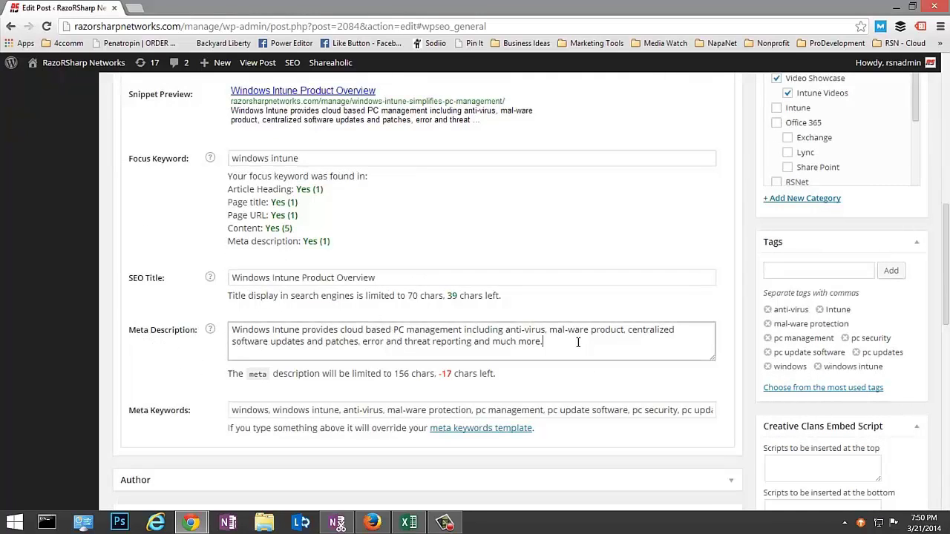
pyautogui.click(281, 413)
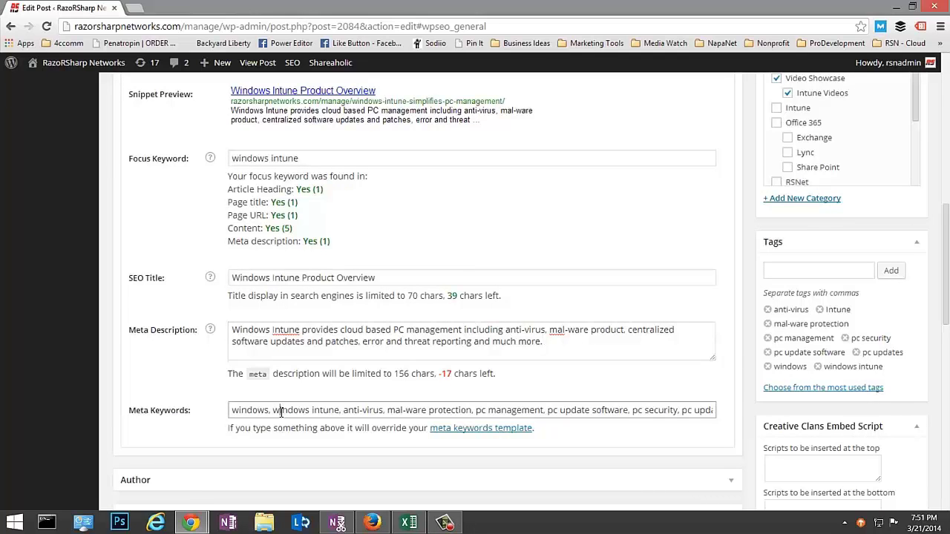
pyautogui.click(204, 430)
pyautogui.scroll(-1, 594, 446)
pyautogui.scroll(2, 585, 429)
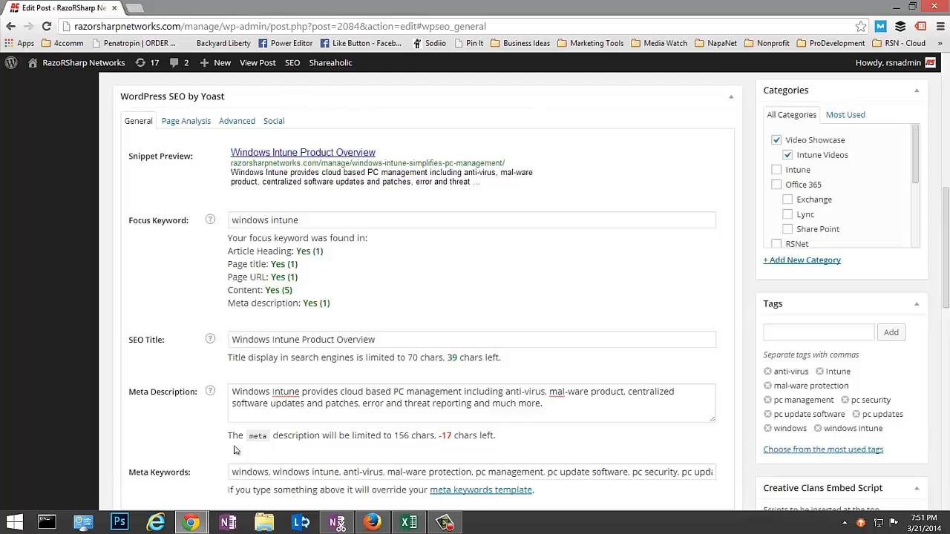
pyautogui.scroll(5, 427, 416)
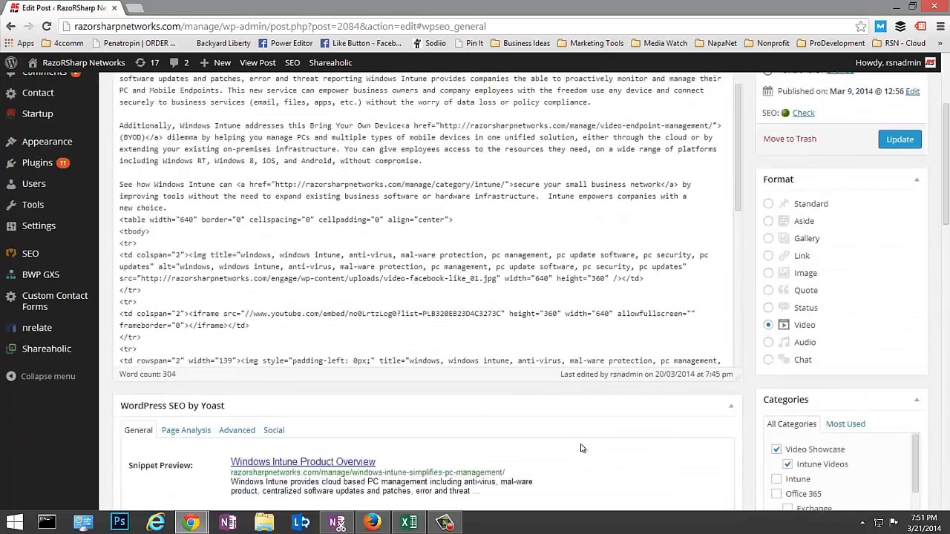
pyautogui.scroll(-4, 582, 448)
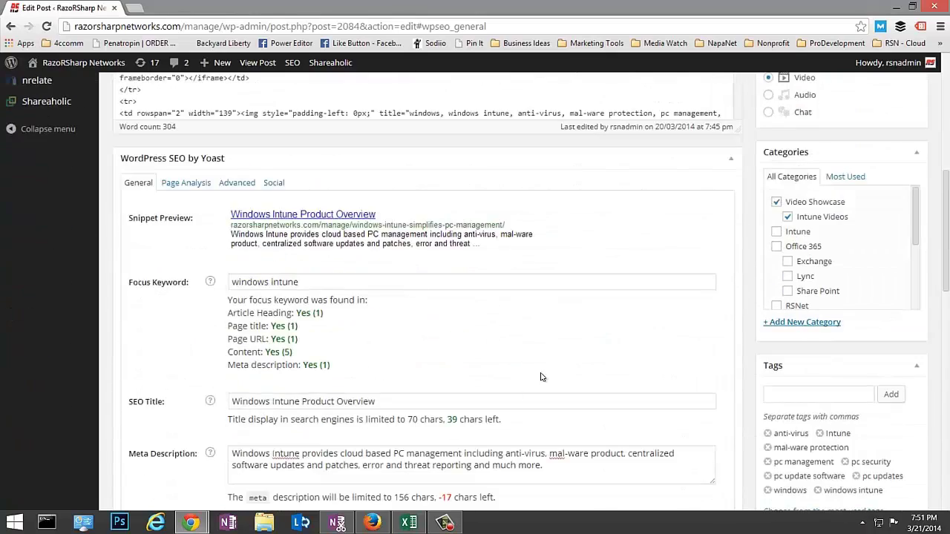
pyautogui.scroll(3, 540, 377)
pyautogui.scroll(-5, 393, 124)
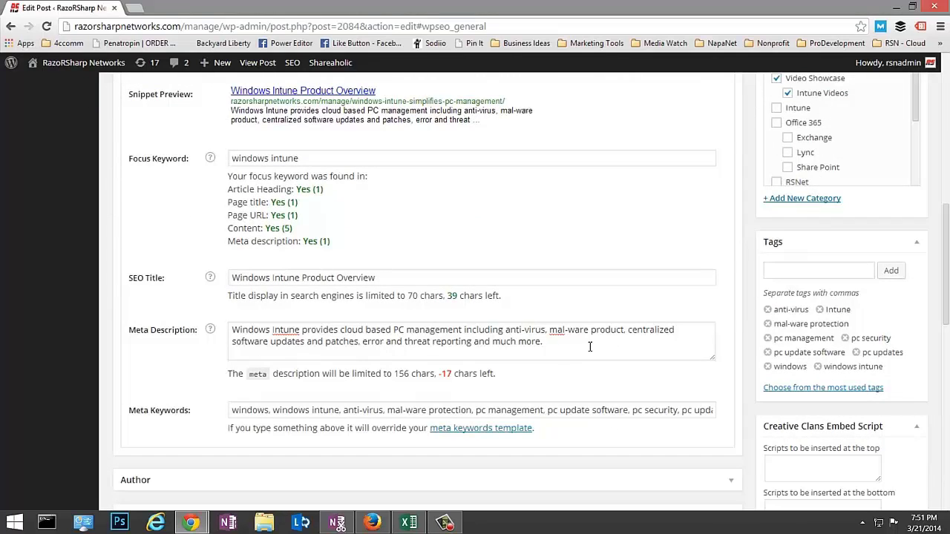
# - Select the meta description text, then close the permalink slug editor with OK
pyautogui.moveTo(590, 346); pyautogui.dragTo(187, 326)
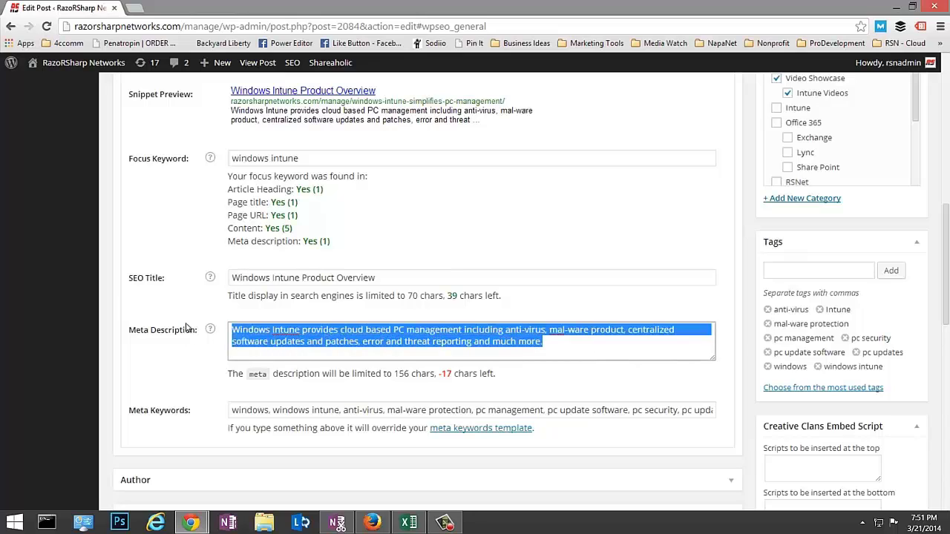
pyautogui.click(187, 327)
pyautogui.scroll(10, 222, 297)
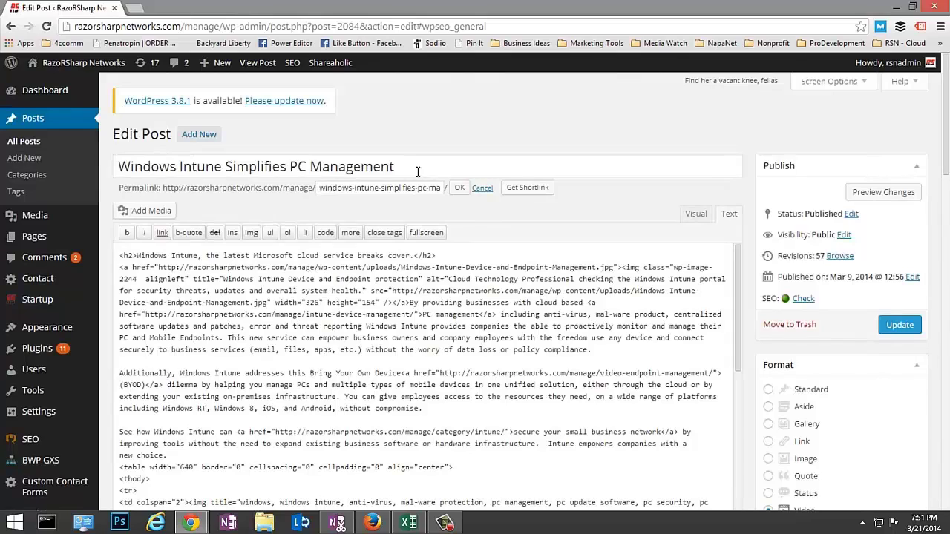
pyautogui.click(460, 188)
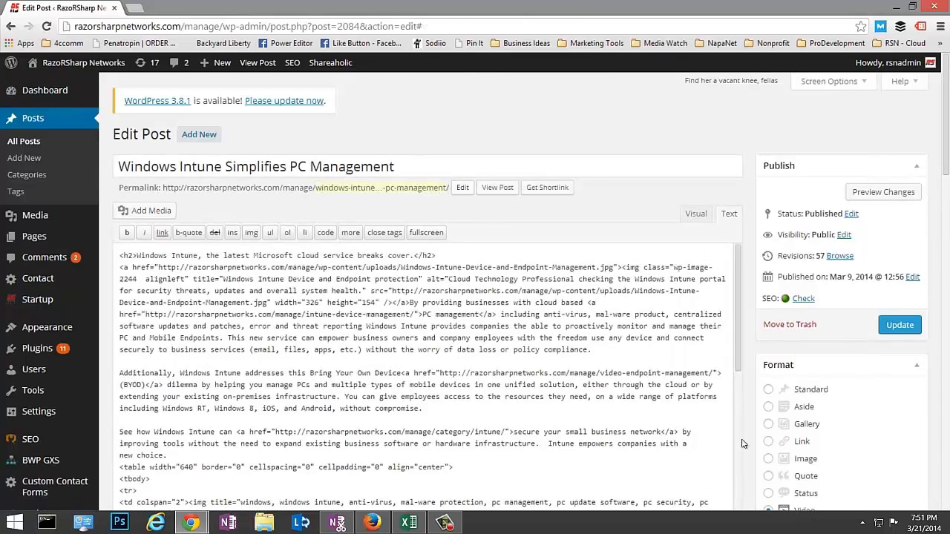
# - Review the Page Analysis results: Flesch Reading Ease 29.6, keyword density 3.26%, 339 words
pyautogui.scroll(-10, 742, 443)
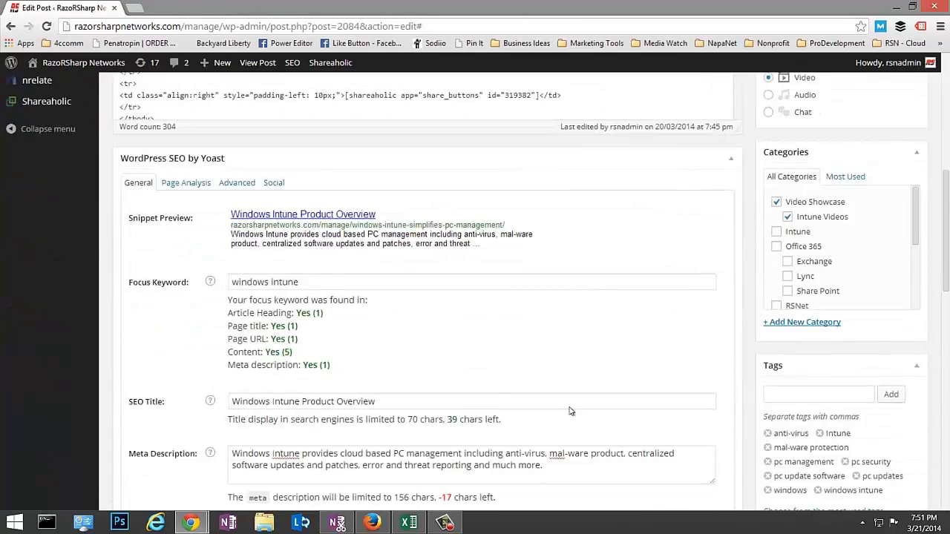
pyautogui.scroll(-1, 570, 411)
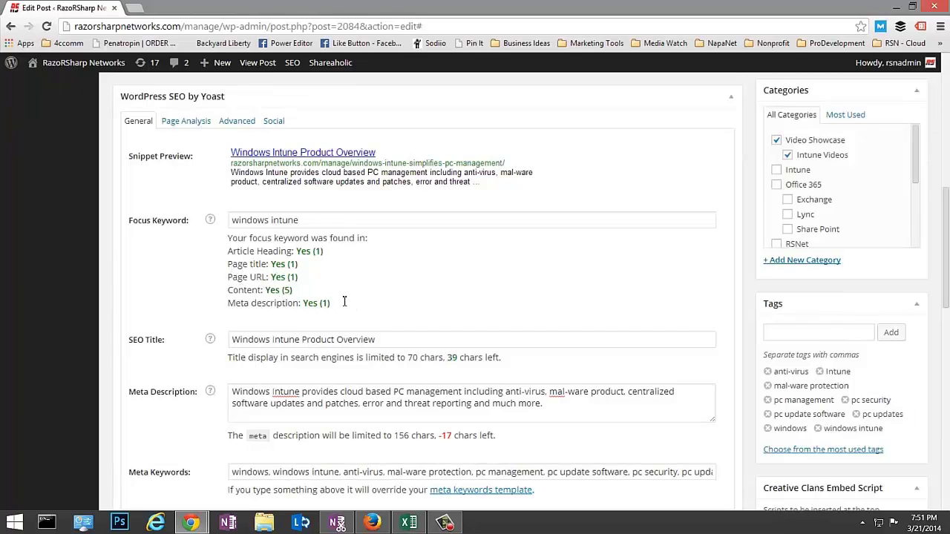
pyautogui.moveTo(319, 296); pyautogui.dragTo(214, 260)
pyautogui.click(167, 290)
pyautogui.moveTo(330, 303); pyautogui.dragTo(230, 257)
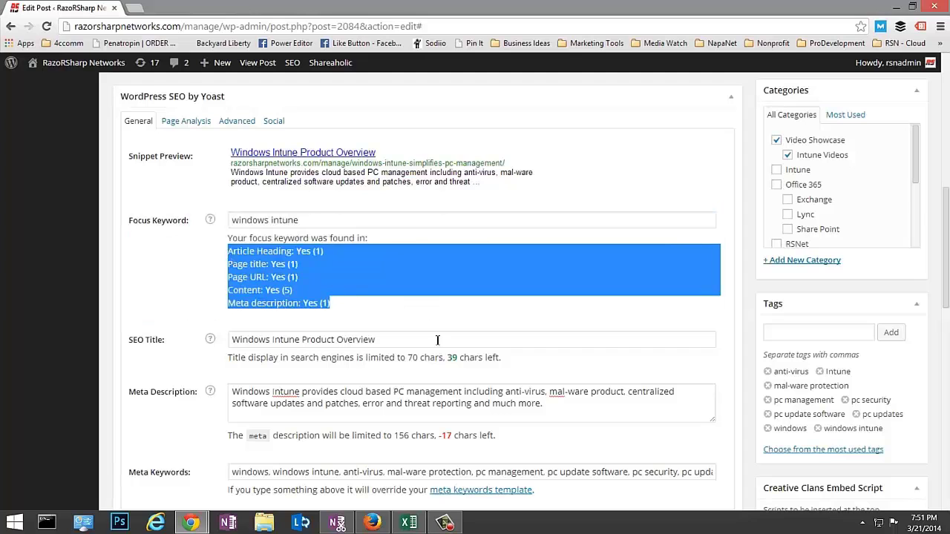
pyautogui.click(461, 343)
pyautogui.scroll(-2, 524, 343)
pyautogui.scroll(3, 578, 386)
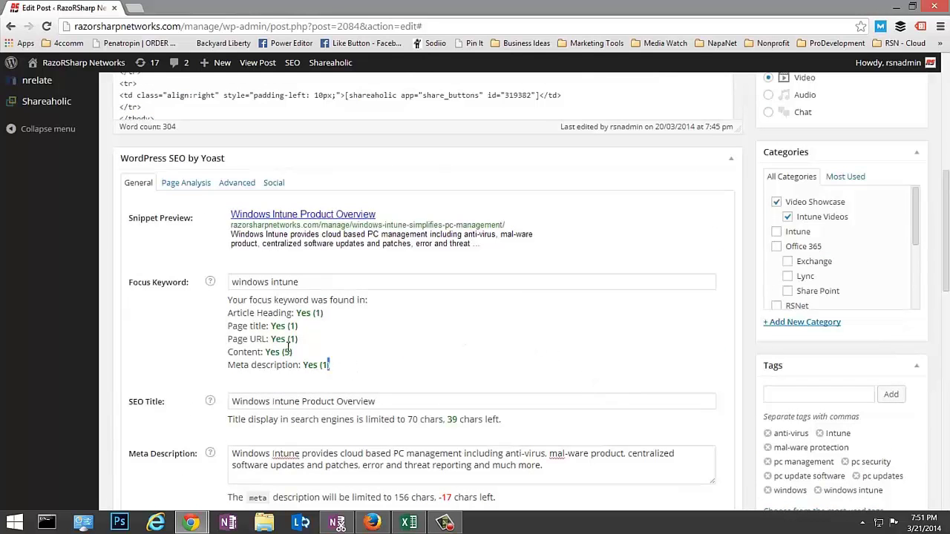
pyautogui.moveTo(329, 363); pyautogui.dragTo(227, 308)
pyautogui.click(405, 380)
pyautogui.scroll(3, 709, 375)
pyautogui.scroll(3, 709, 383)
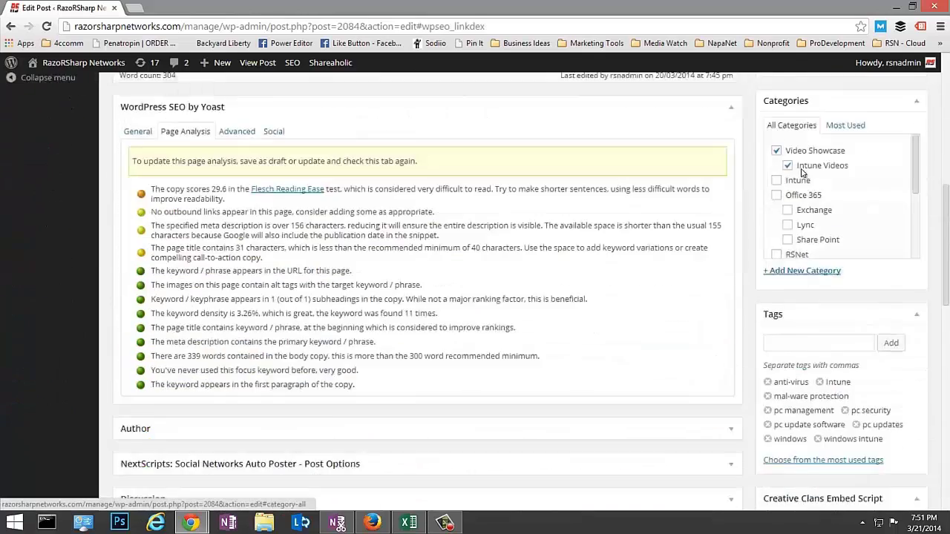
pyautogui.scroll(-2, 801, 173)
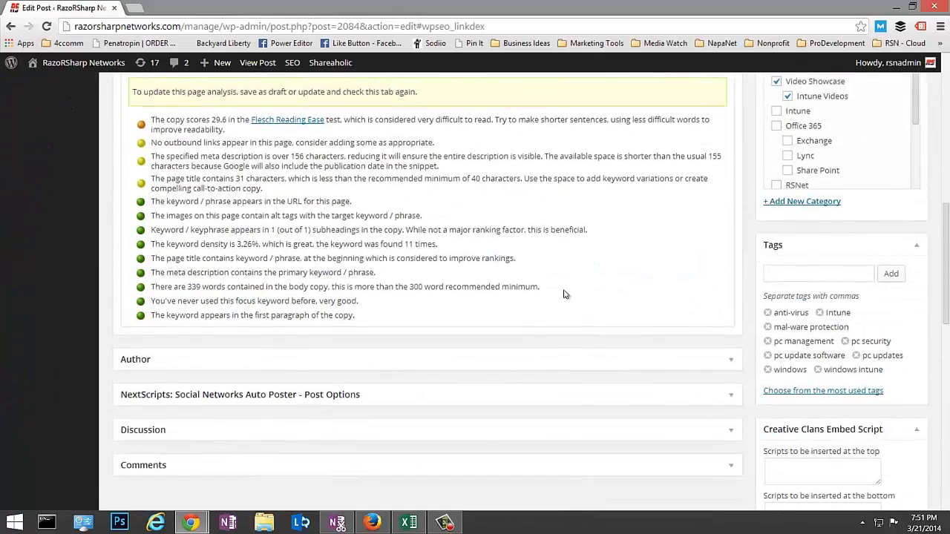
# - Read the Page Analysis findings, then show Advanced settings: index default, Follow, sitemap auto detect
pyautogui.scroll(2, 564, 292)
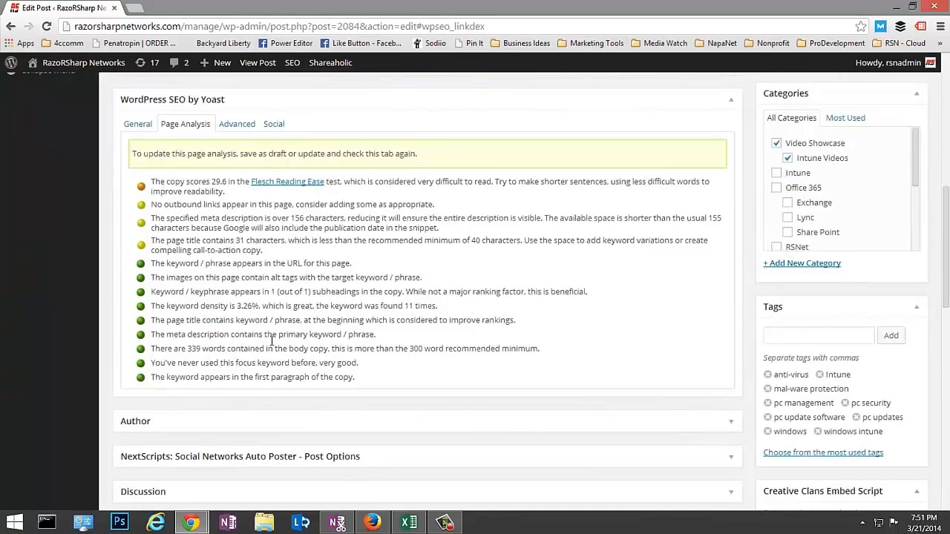
pyautogui.moveTo(397, 377); pyautogui.dragTo(159, 182)
pyautogui.click(380, 307)
pyautogui.scroll(2, 549, 328)
pyautogui.scroll(-1, 598, 337)
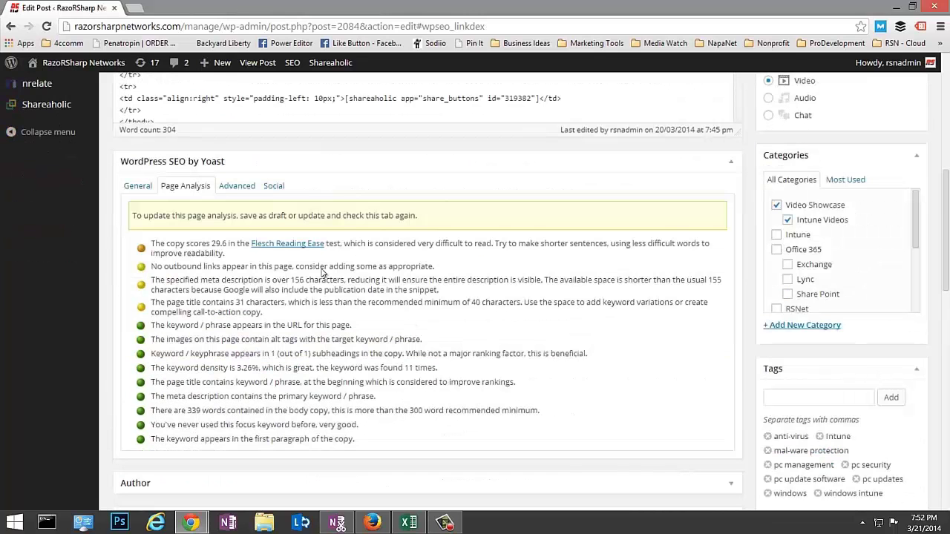
pyautogui.click(236, 186)
pyautogui.scroll(-1, 536, 317)
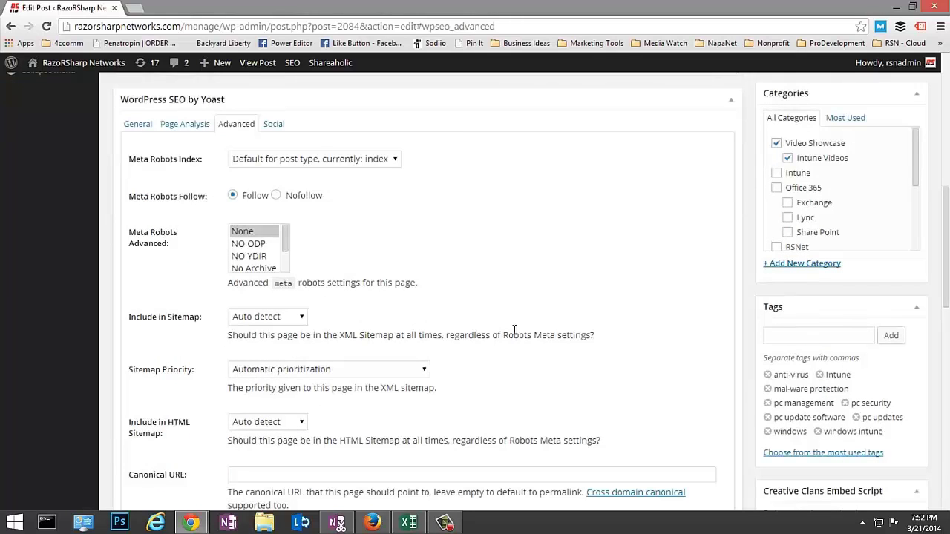
# - Step through the General and Advanced tabs to the Social tab's Facebook and Google+ descriptions
pyautogui.scroll(-2, 512, 323)
pyautogui.scroll(1, 512, 321)
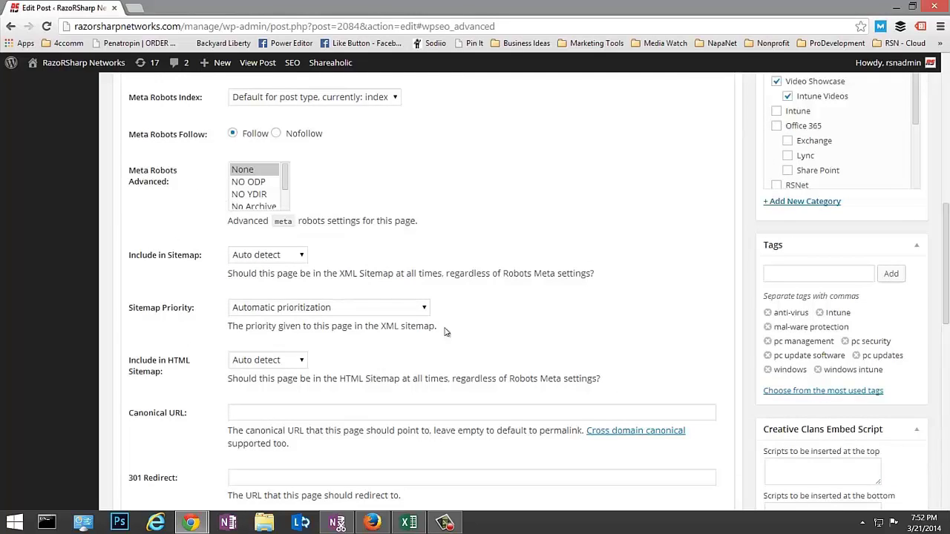
pyautogui.scroll(2, 609, 247)
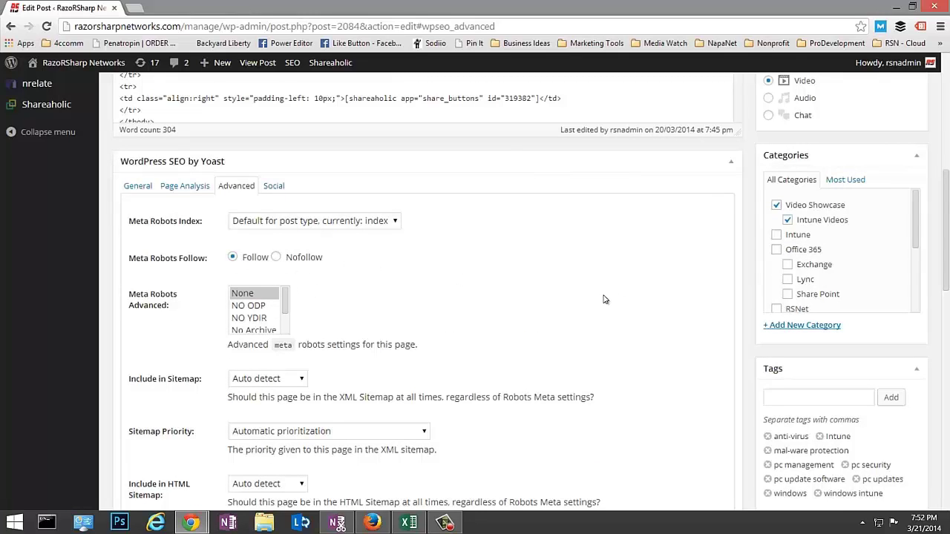
pyautogui.scroll(-2, 605, 300)
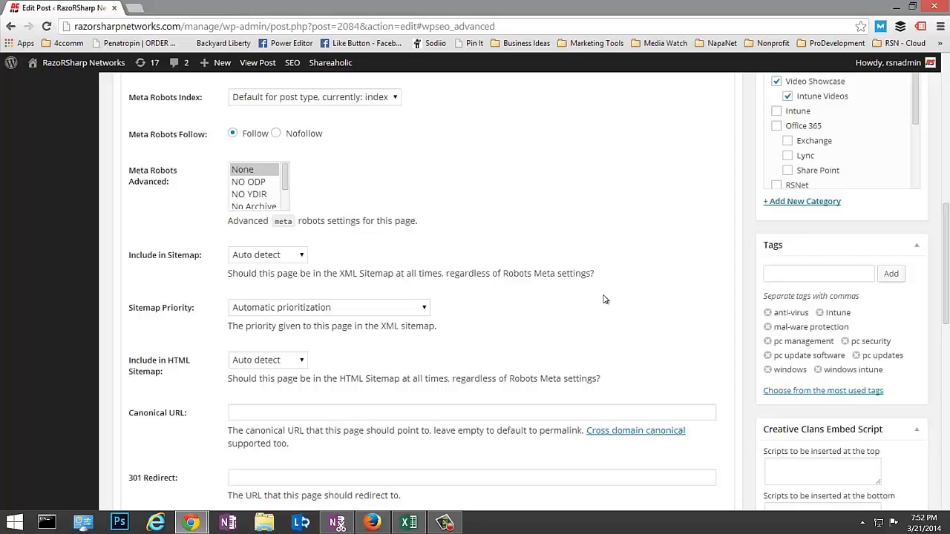
pyautogui.scroll(2, 605, 300)
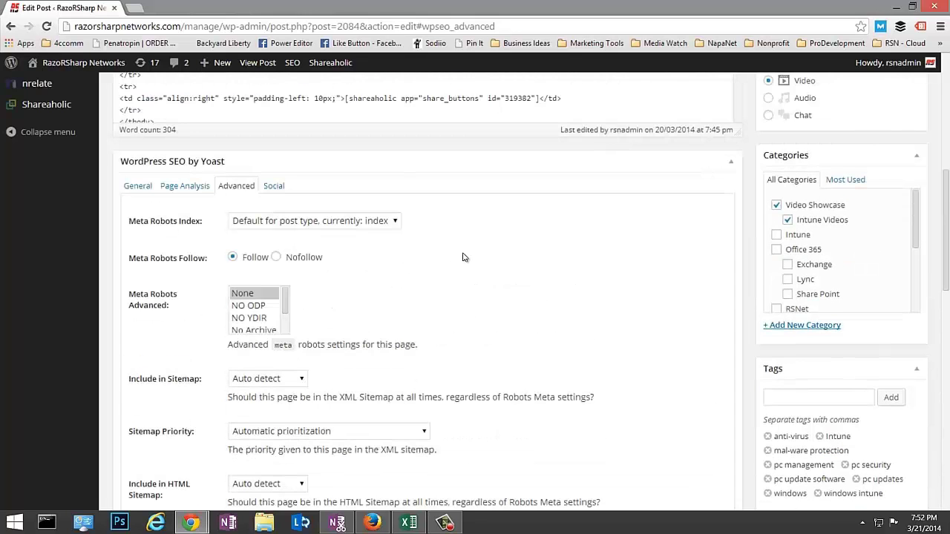
pyautogui.scroll(-2, 534, 284)
pyautogui.scroll(-1, 535, 284)
pyautogui.scroll(4, 532, 286)
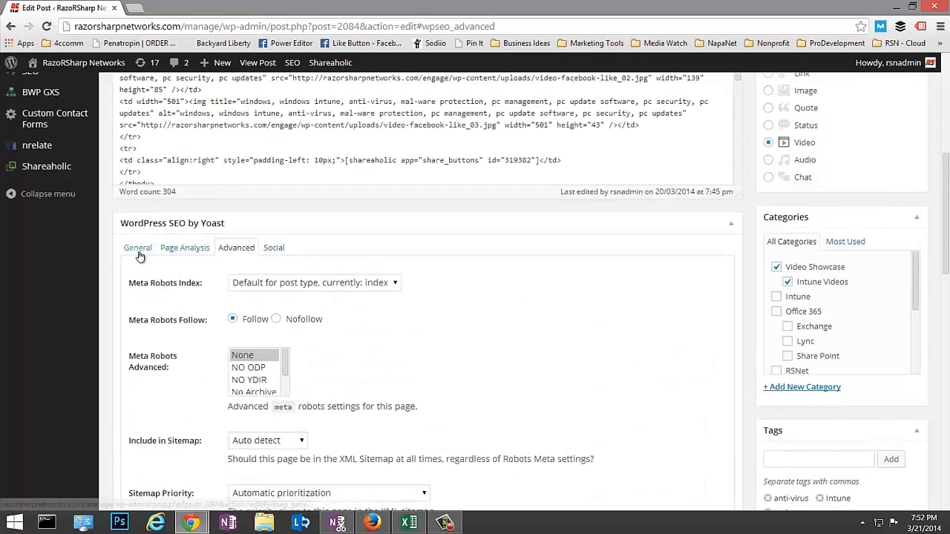
pyautogui.click(139, 252)
pyautogui.click(237, 249)
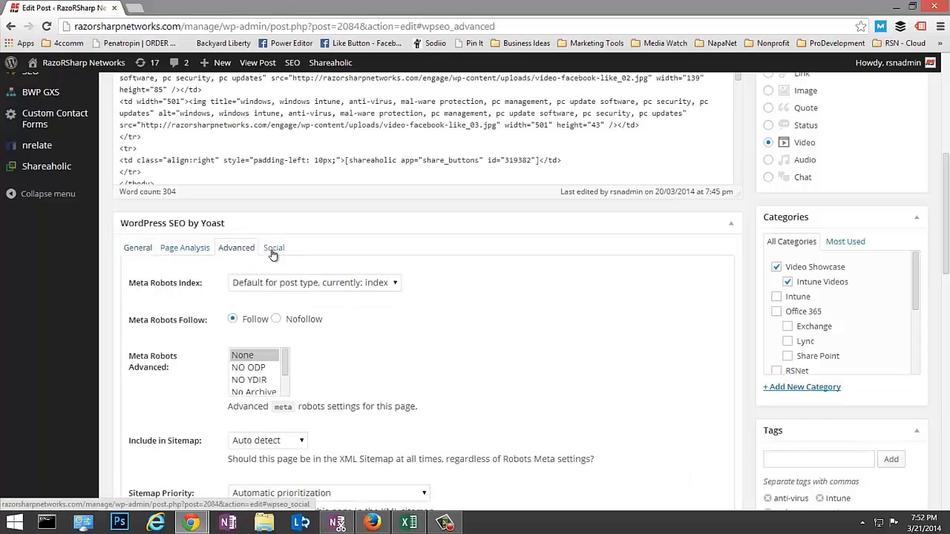
pyautogui.click(273, 249)
# - Autoscroll to the Windows Intune featured image and Shareaholic's checked Hide Share Buttons option
pyautogui.scroll(-1, 223, 331)
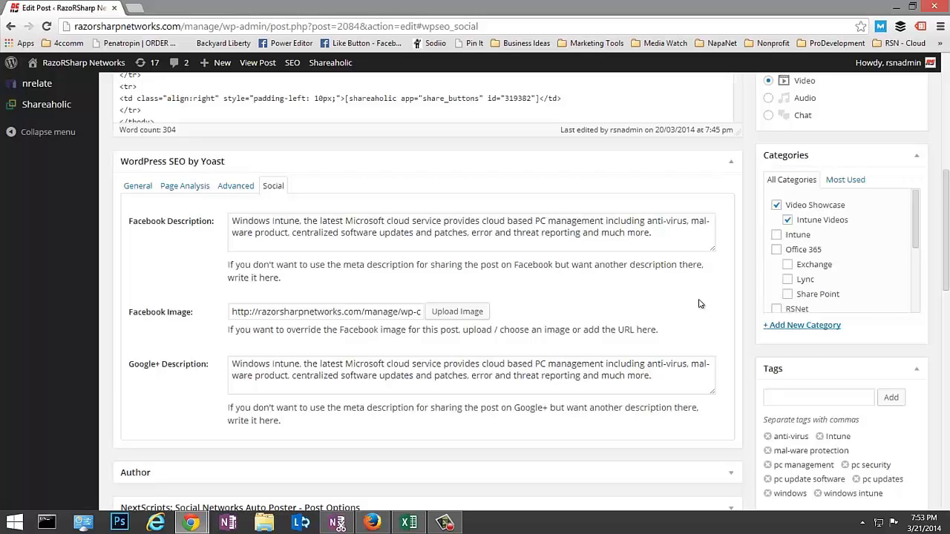
pyautogui.scroll(-1, 694, 301)
pyautogui.scroll(3, 701, 297)
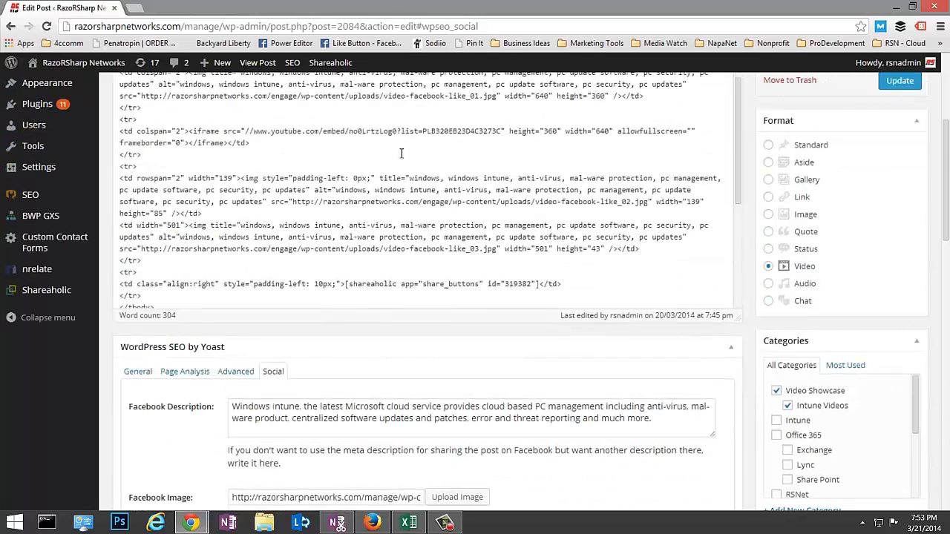
pyautogui.middleClick(722, 373)
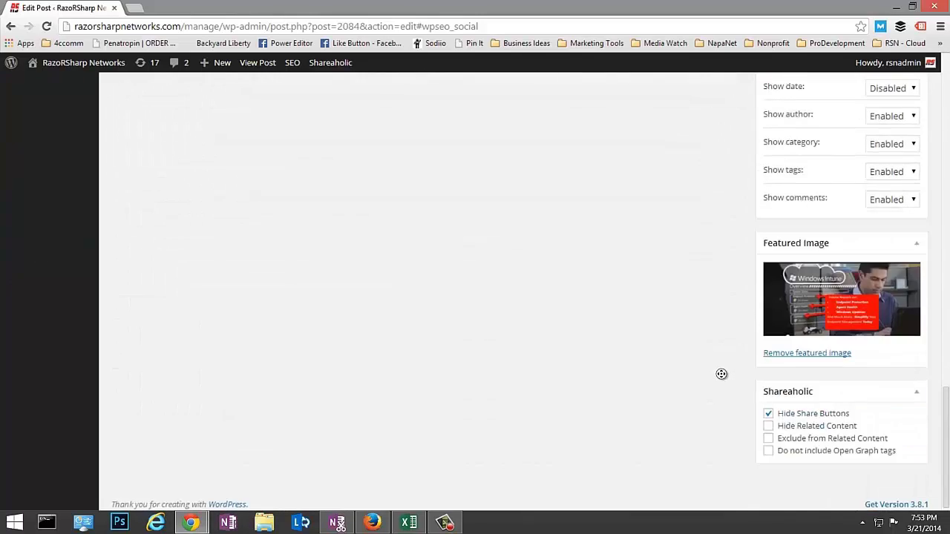
# - Scroll through the Yoast Social descriptions and the Author, auto-poster, Discussion and Comments sections
pyautogui.scroll(7, 692, 374)
pyautogui.scroll(-10, 692, 373)
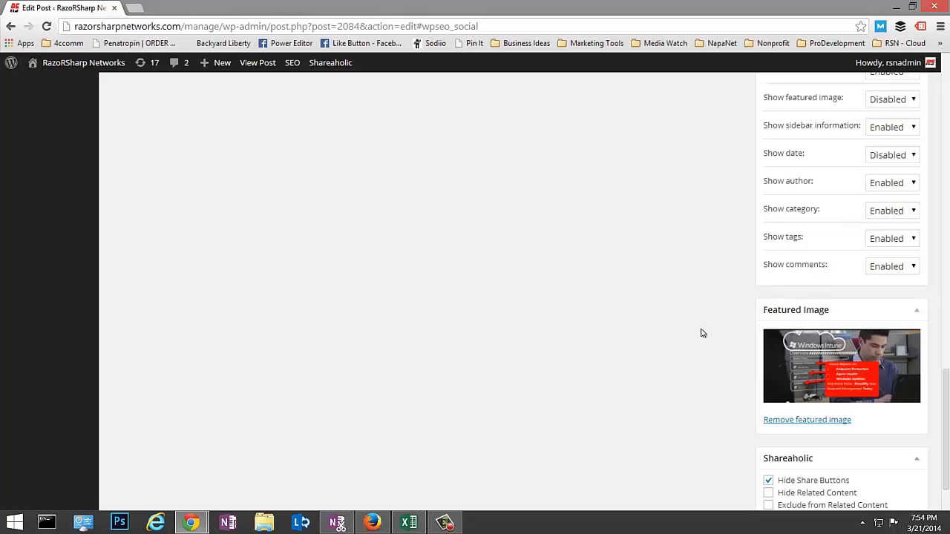
pyautogui.scroll(5, 691, 331)
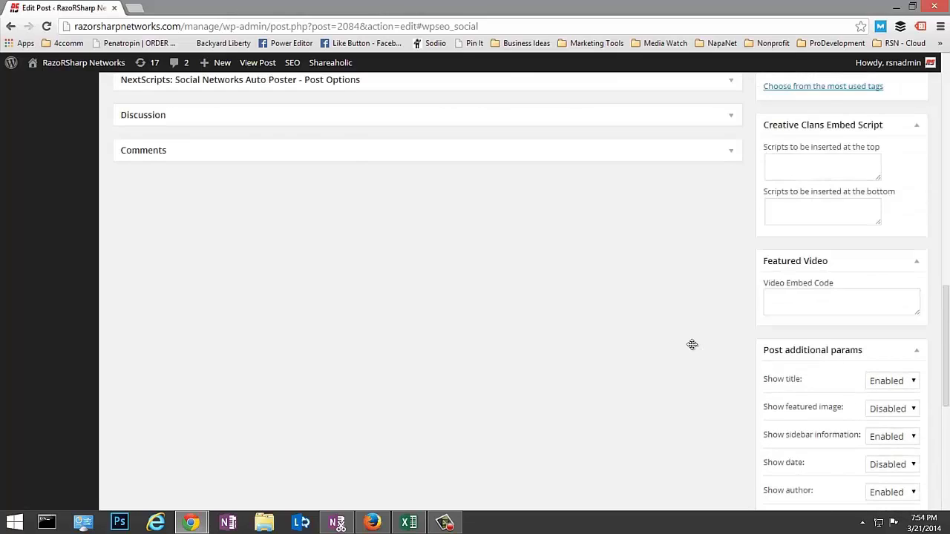
pyautogui.scroll(3, 692, 349)
pyautogui.scroll(-2, 692, 348)
pyautogui.scroll(5, 692, 349)
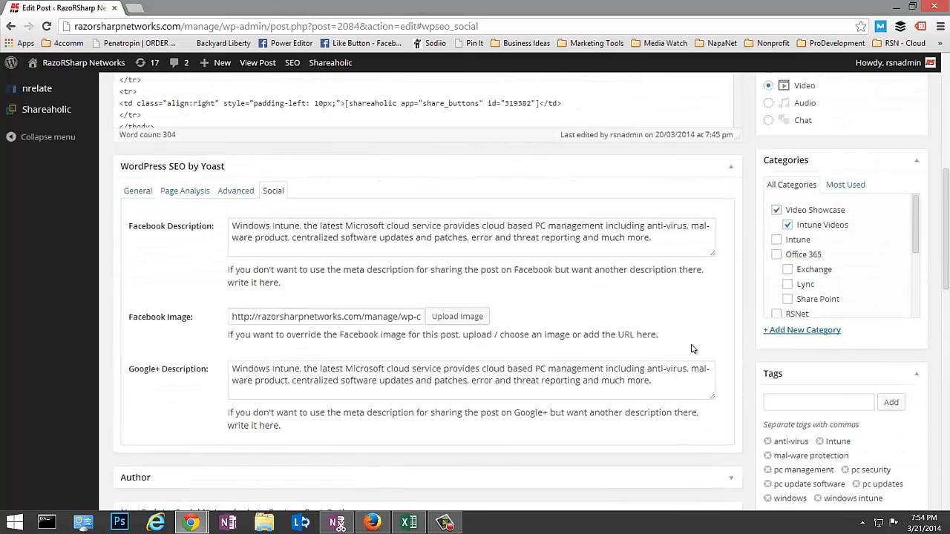
pyautogui.scroll(1, 692, 347)
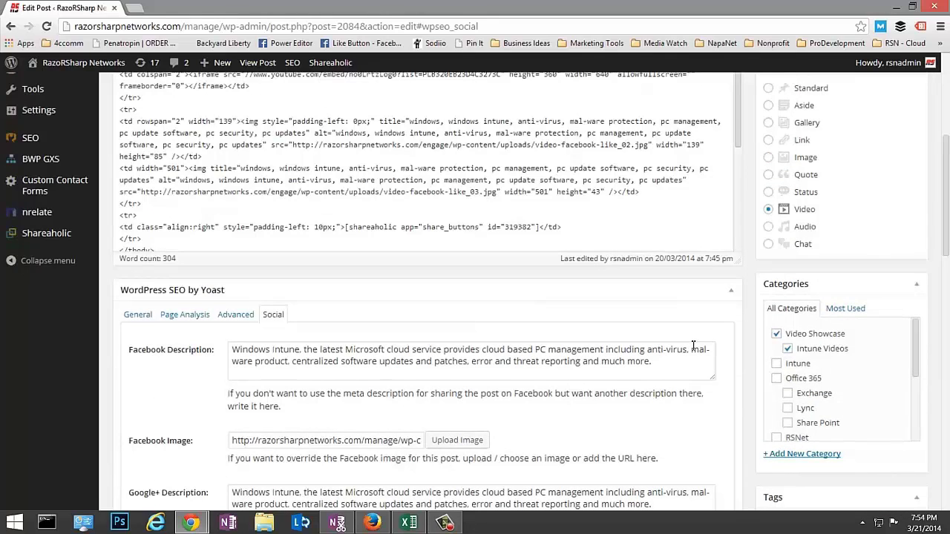
pyautogui.scroll(-3, 693, 348)
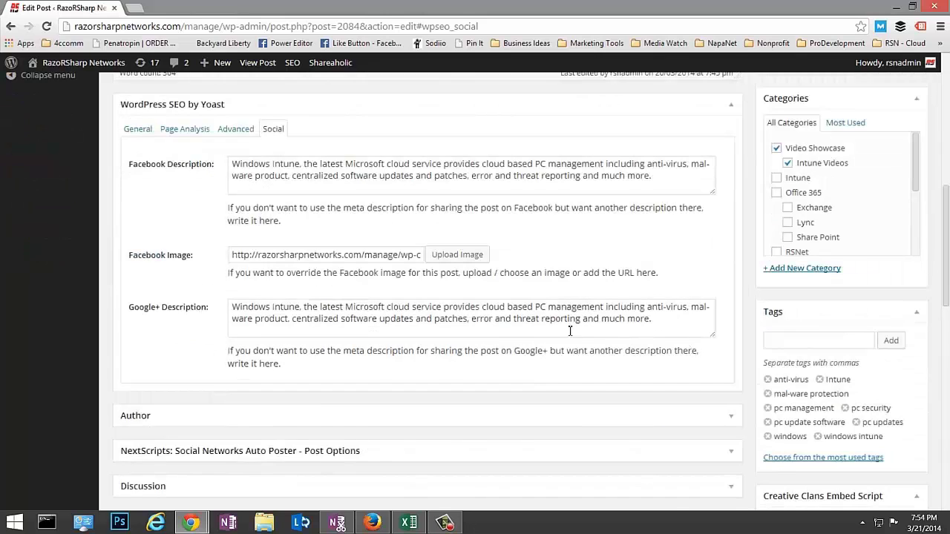
pyautogui.scroll(3, 533, 323)
# - Collapse the Yoast SEO box, expand the Author box, and open a new Chrome tab
pyautogui.click(732, 292)
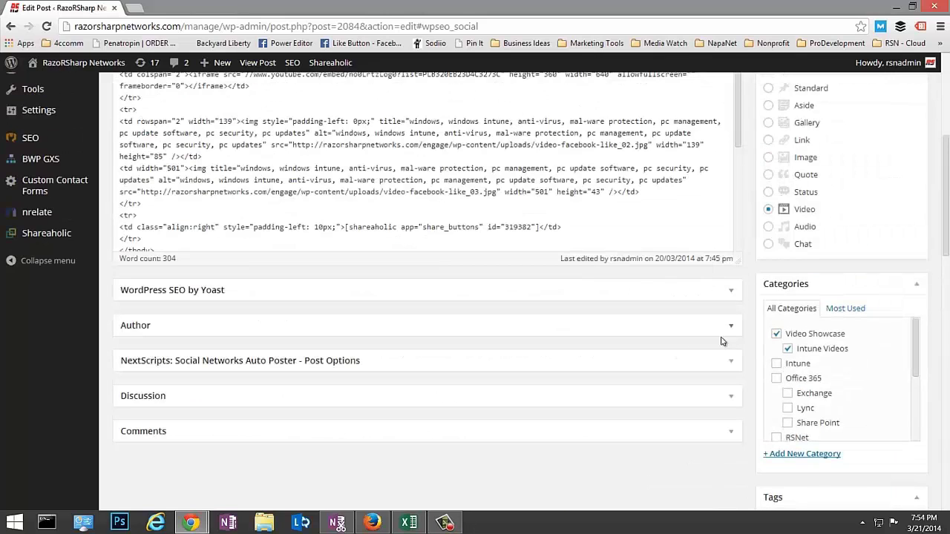
pyautogui.click(727, 328)
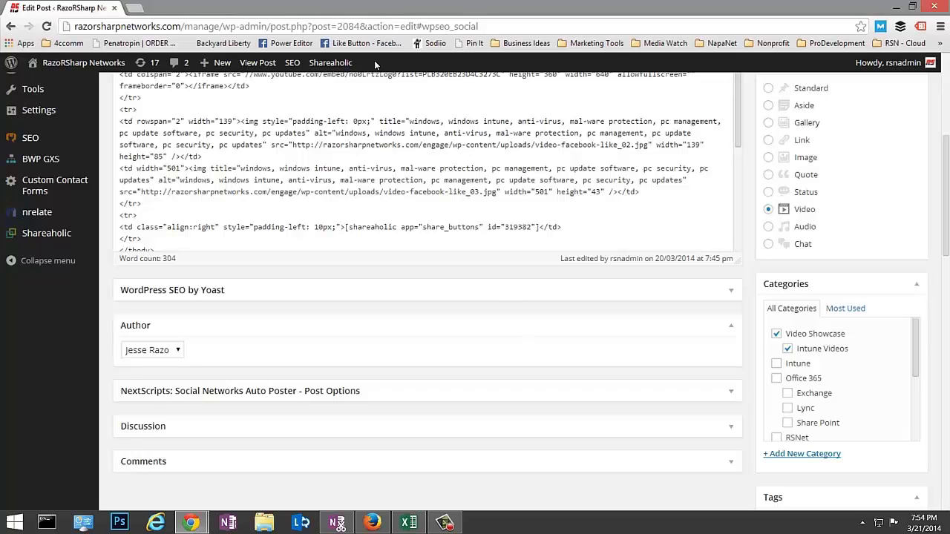
pyautogui.click(136, 9)
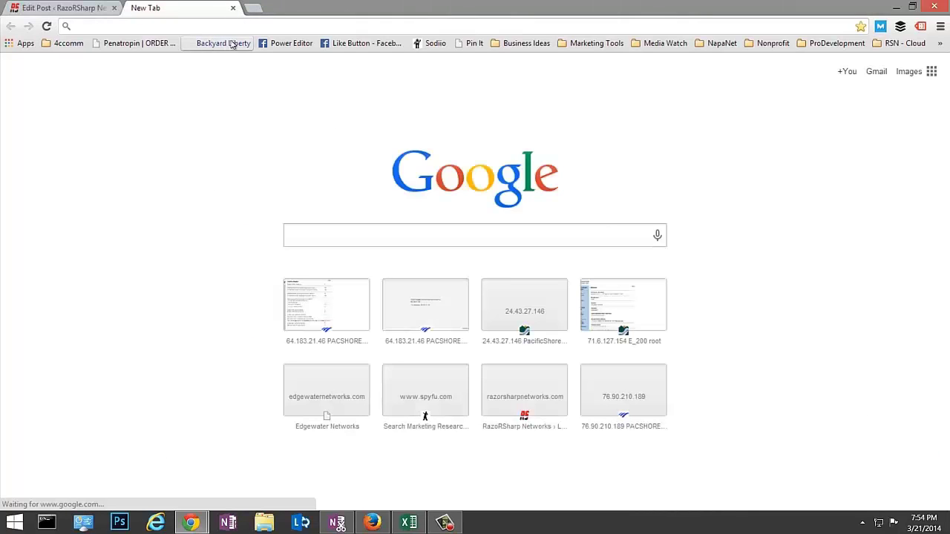
# - Search Google for the post author's full name
pyautogui.click(359, 239)
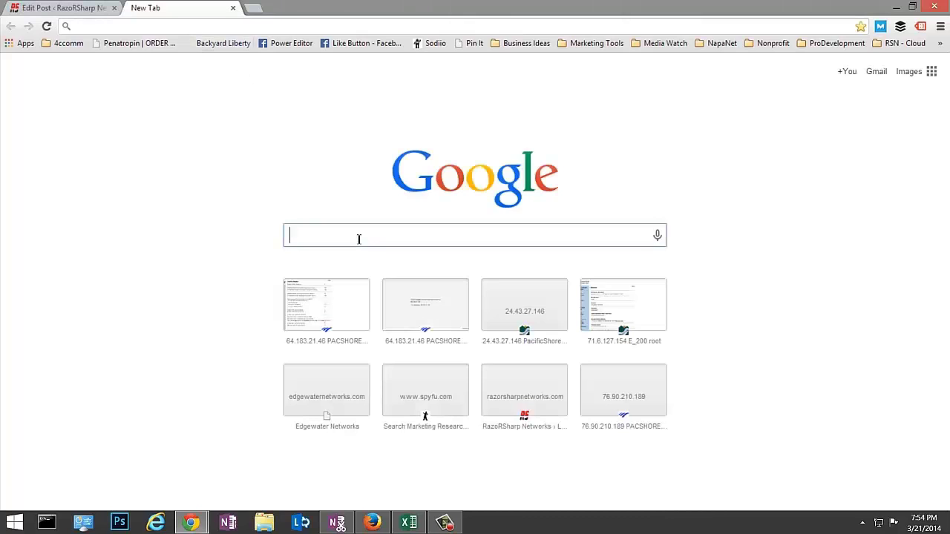
pyautogui.write('jesse')
pyautogui.press('Return')
pyautogui.write('a')
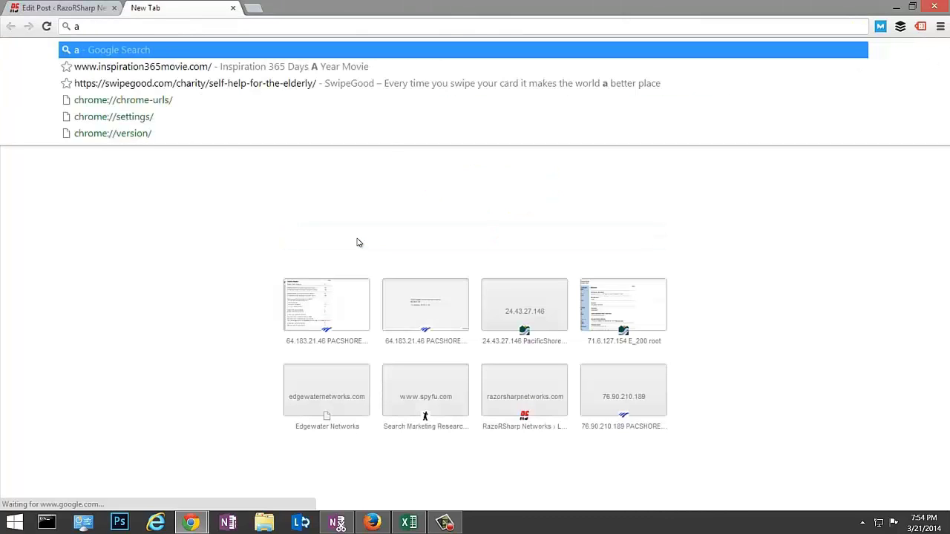
pyautogui.press('BackSpace')
pyautogui.write('Jesse Razo')
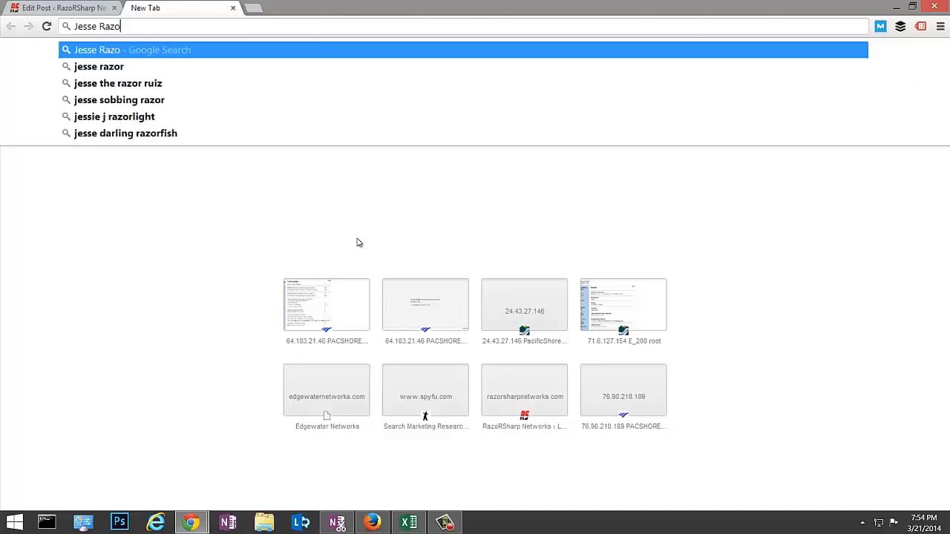
pyautogui.press('Return')
pyautogui.scroll(-8, 357, 243)
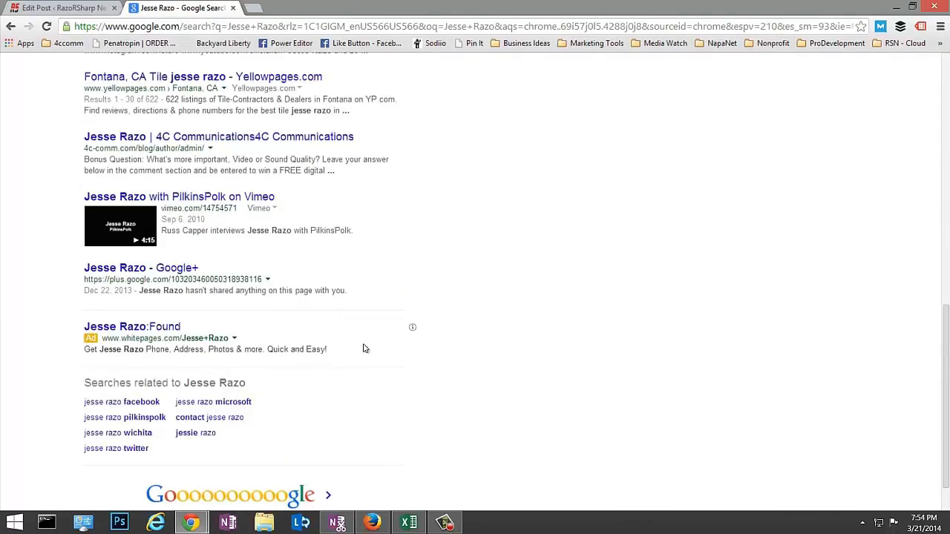
pyautogui.scroll(10, 394, 354)
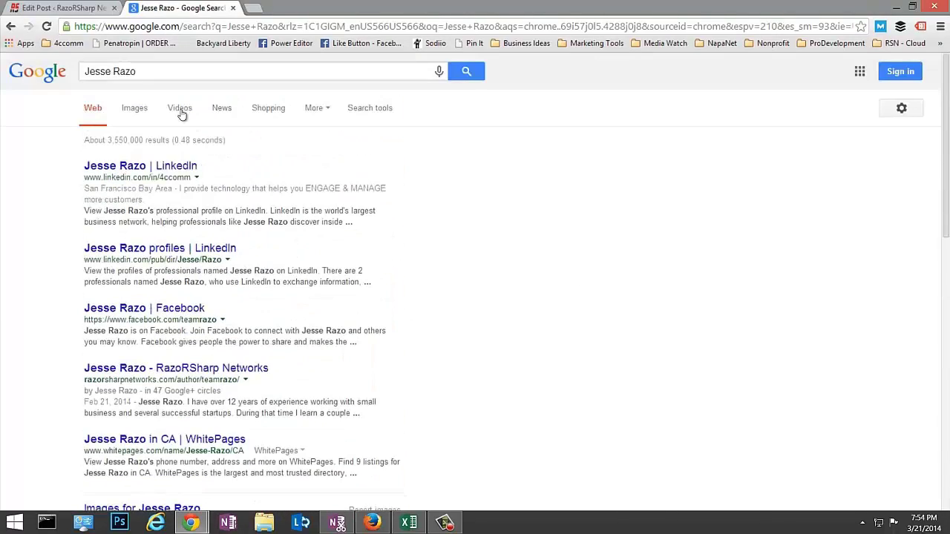
# - Append '+ Author' to the query, view results page 2, and close the results tab
pyautogui.click(149, 71)
pyautogui.write('+ Author')
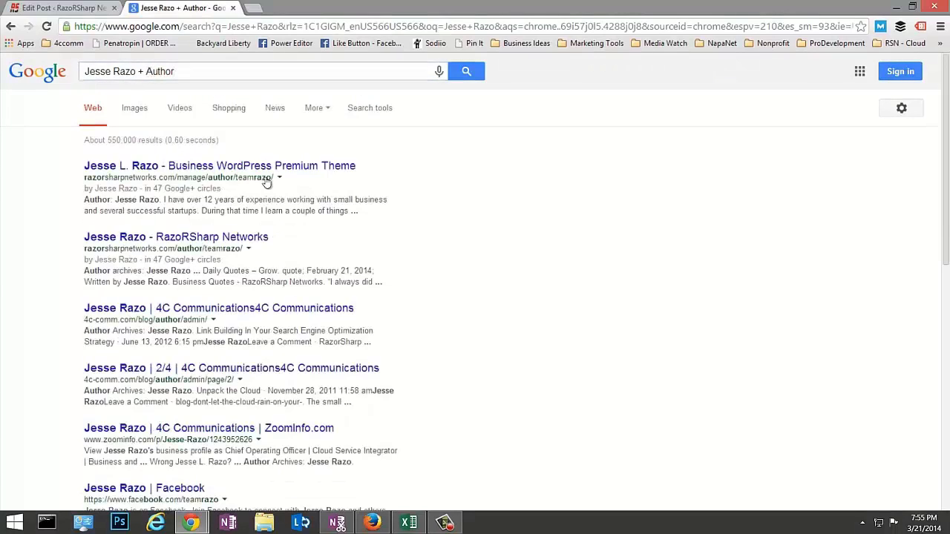
pyautogui.scroll(-10, 260, 223)
pyautogui.scroll(1, 255, 271)
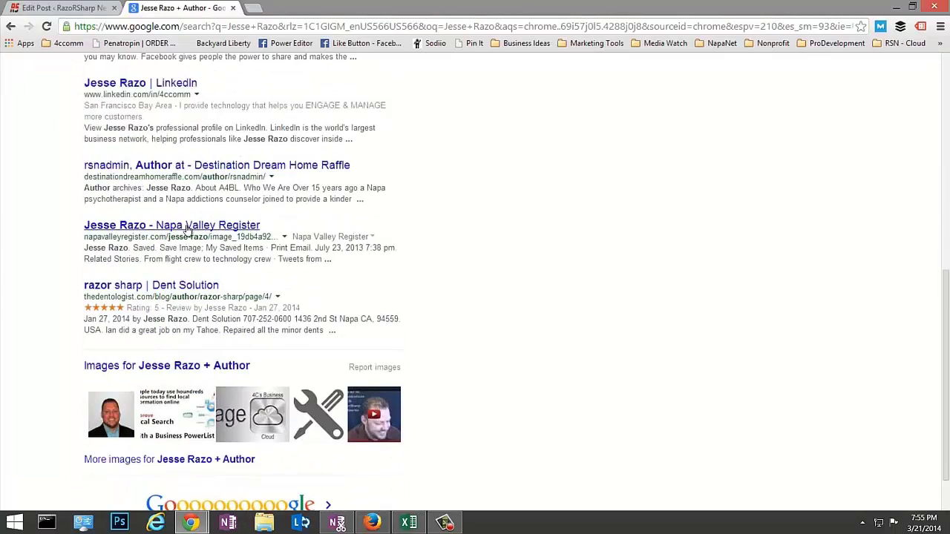
pyautogui.scroll(-1, 256, 271)
pyautogui.click(328, 462)
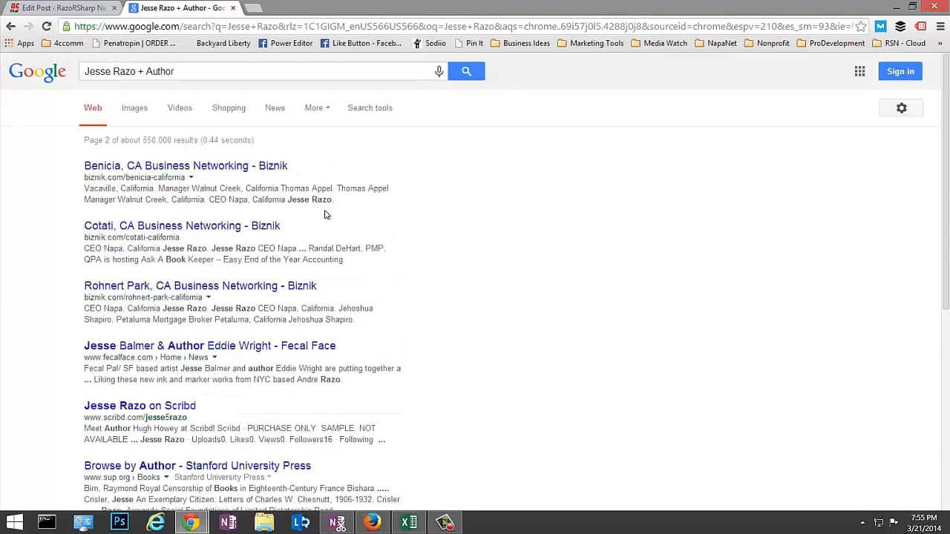
pyautogui.scroll(-5, 342, 260)
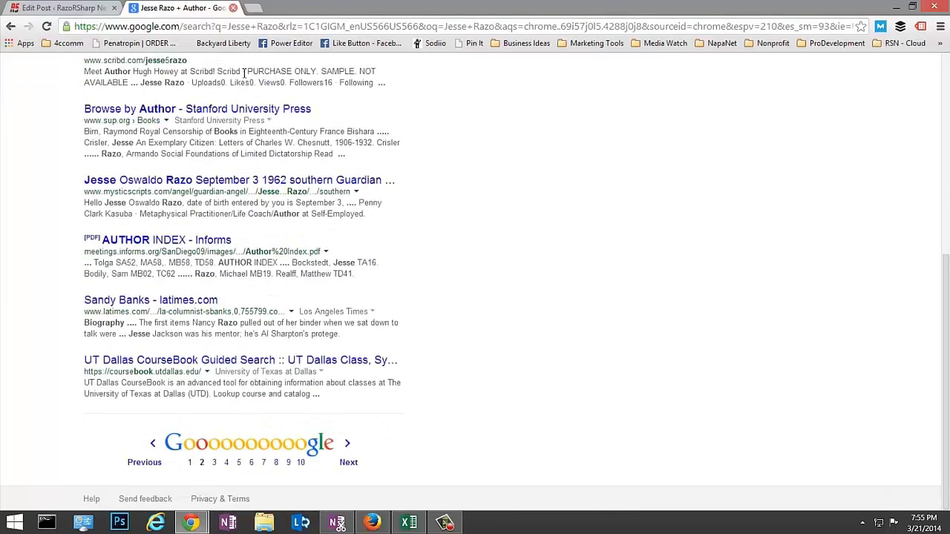
pyautogui.click(233, 7)
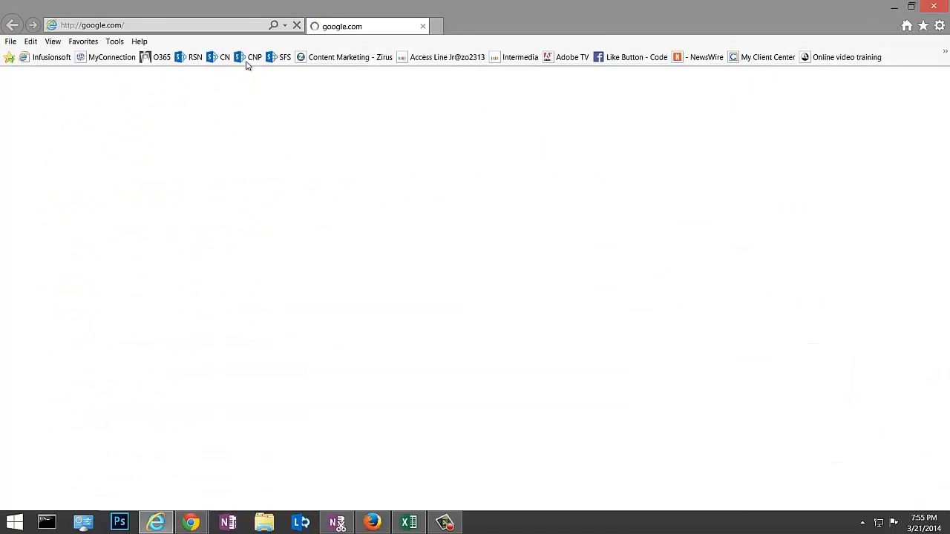
# - Search Google for the author's name, review the RazoRSharp Networks results, then close Internet Explorer
pyautogui.write('Jesse Razo')
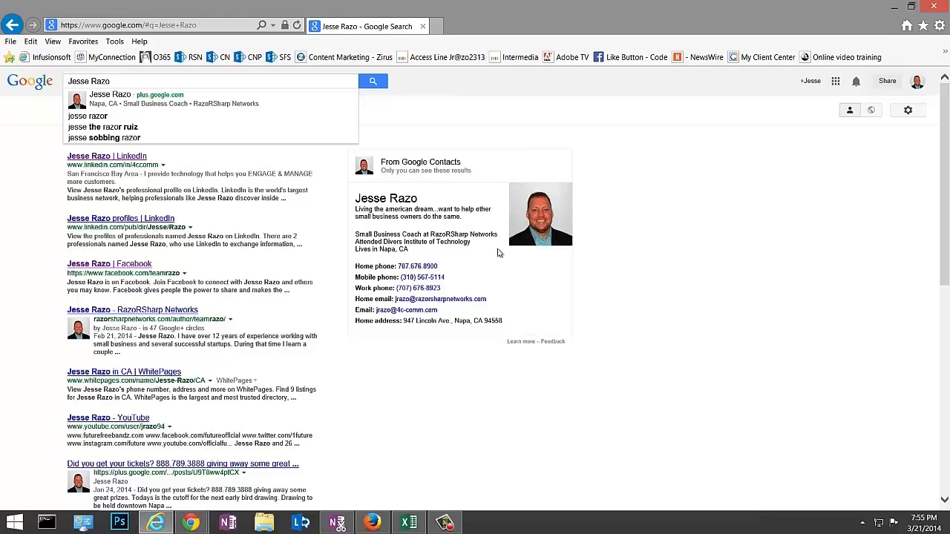
pyautogui.scroll(-3, 634, 300)
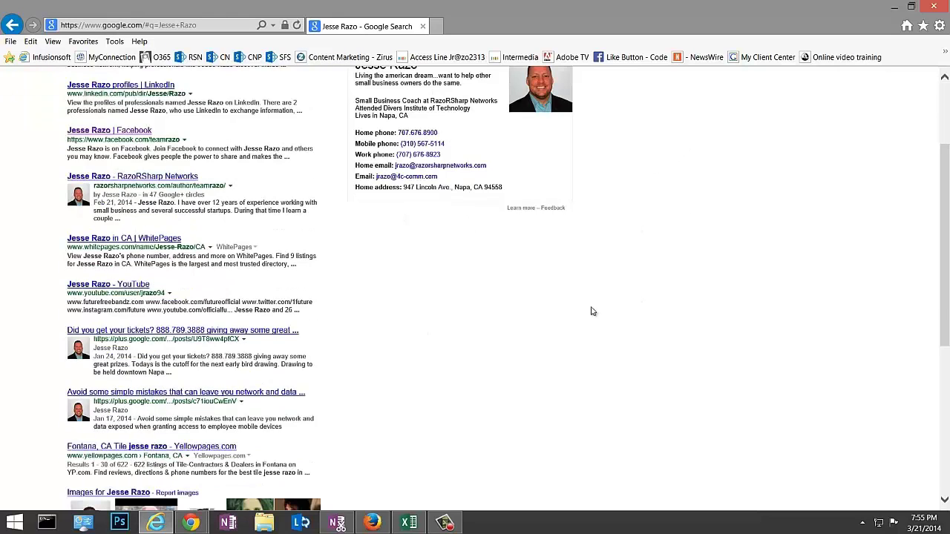
pyautogui.scroll(-1, 394, 323)
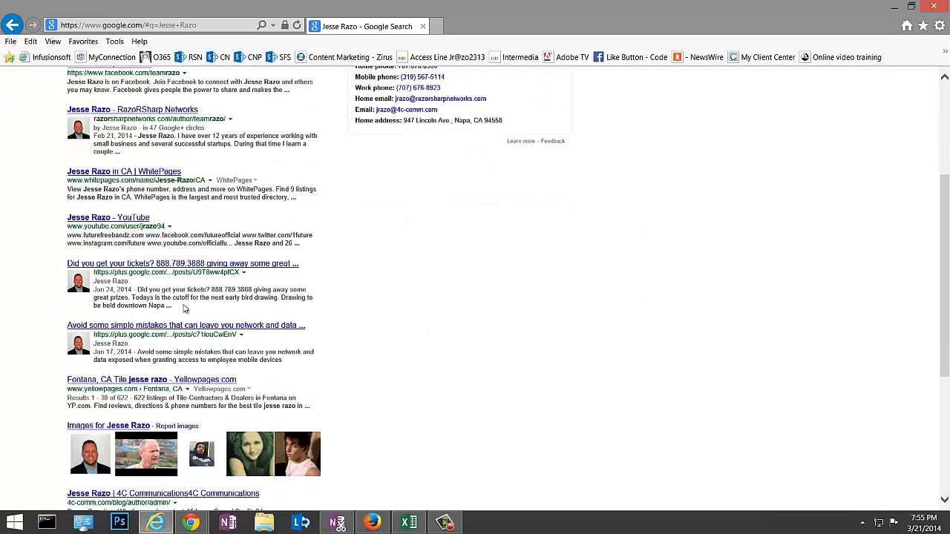
pyautogui.scroll(-1, 419, 344)
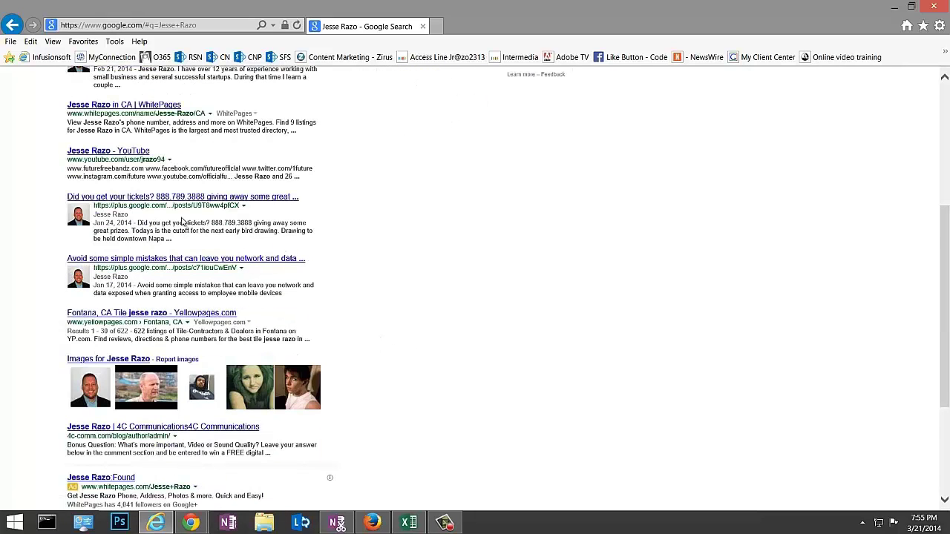
pyautogui.scroll(-2, 182, 219)
pyautogui.scroll(3, 344, 293)
pyautogui.scroll(2, 343, 293)
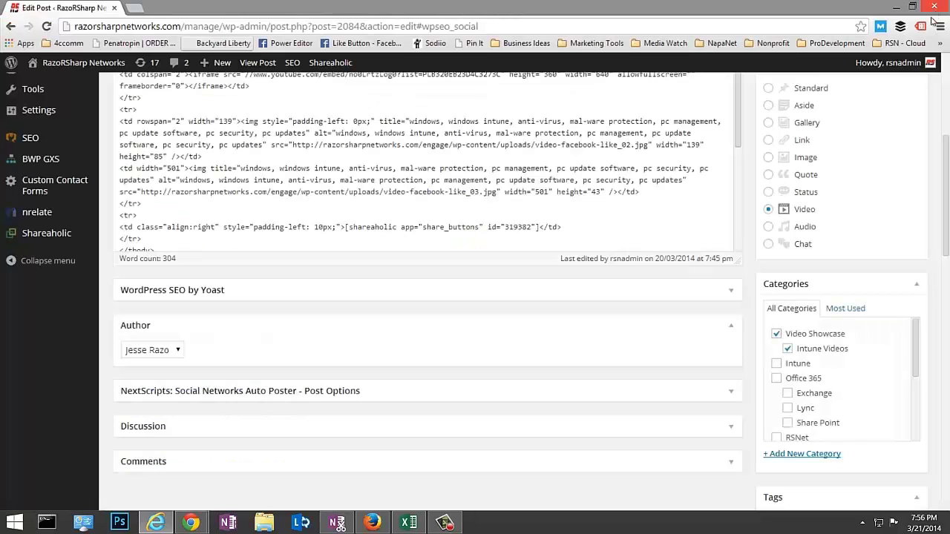
pyautogui.click(931, 6)
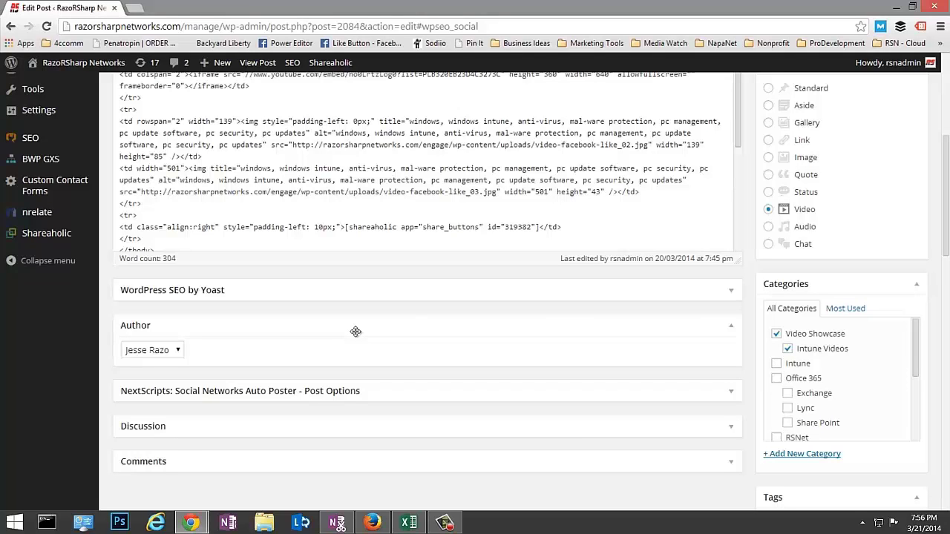
# - Collapse the Author box on the Edit Post page
pyautogui.click(733, 331)
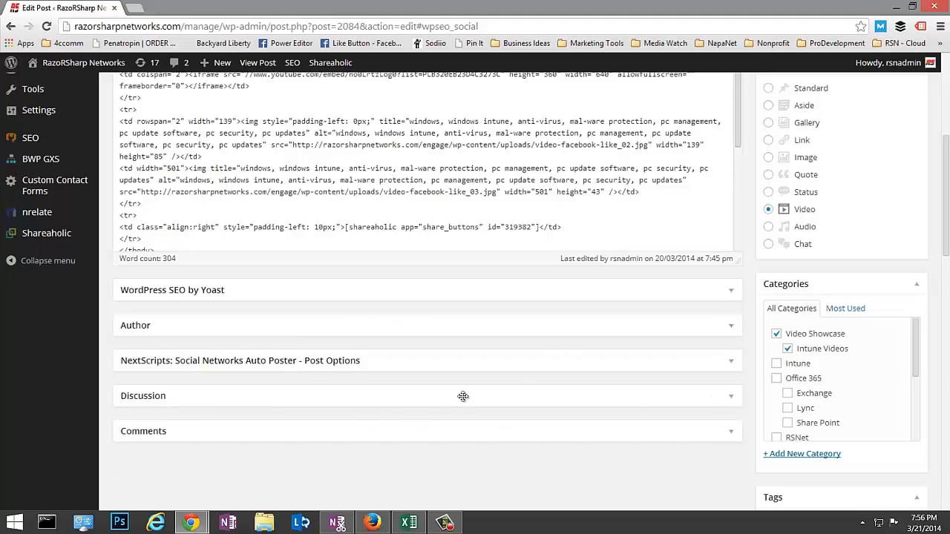
# - Expand the NextScripts auto-poster box and scroll through the Facebook, Google+, LinkedIn, Pinterest and Twitter options
pyautogui.click(733, 361)
pyautogui.scroll(-2, 146, 320)
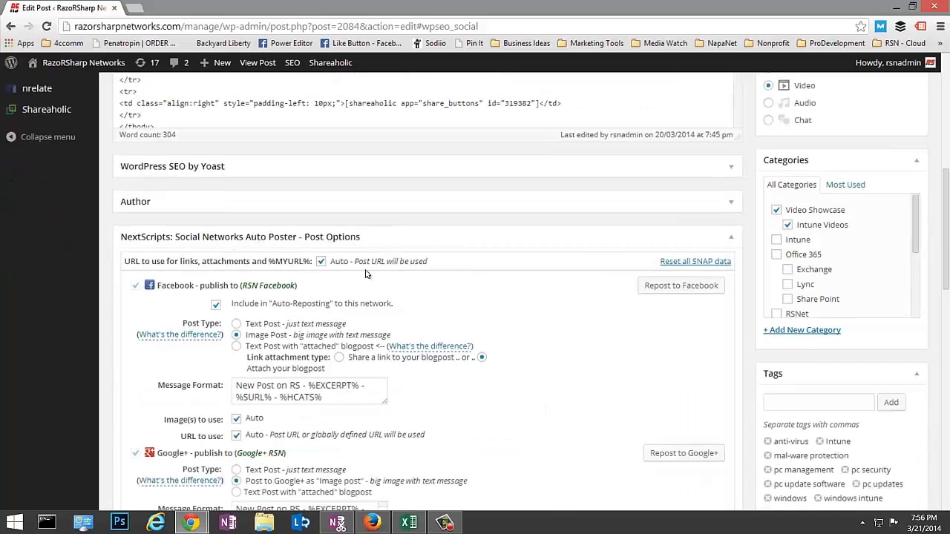
pyautogui.scroll(-3, 595, 349)
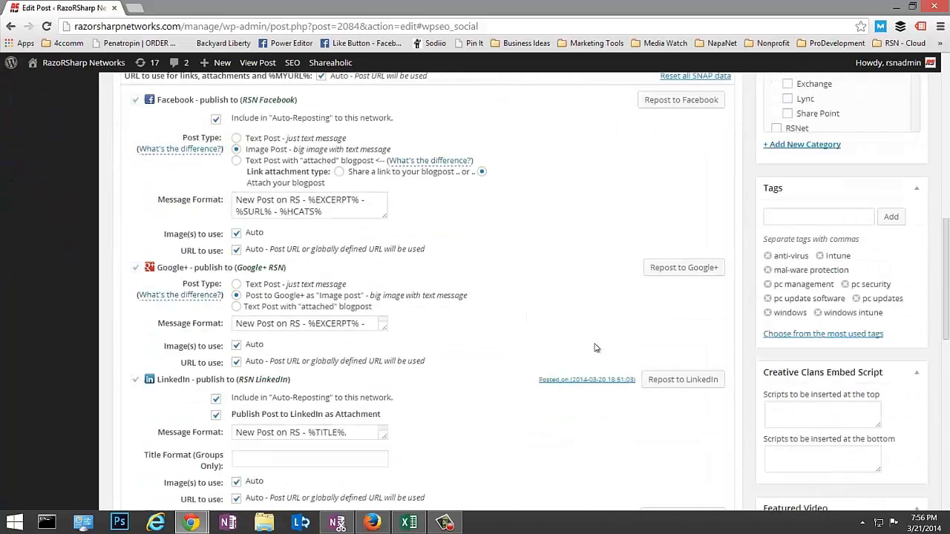
pyautogui.scroll(2, 594, 348)
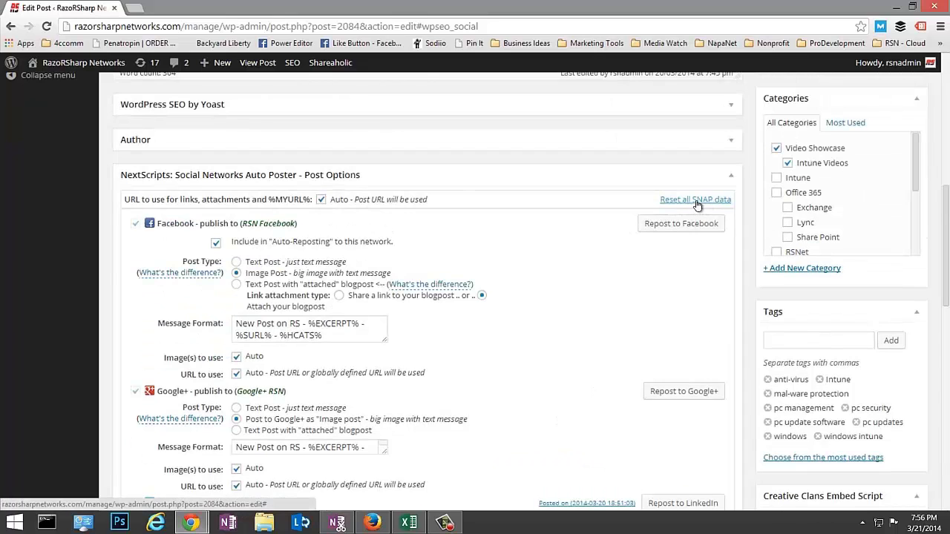
pyautogui.scroll(-2, 616, 271)
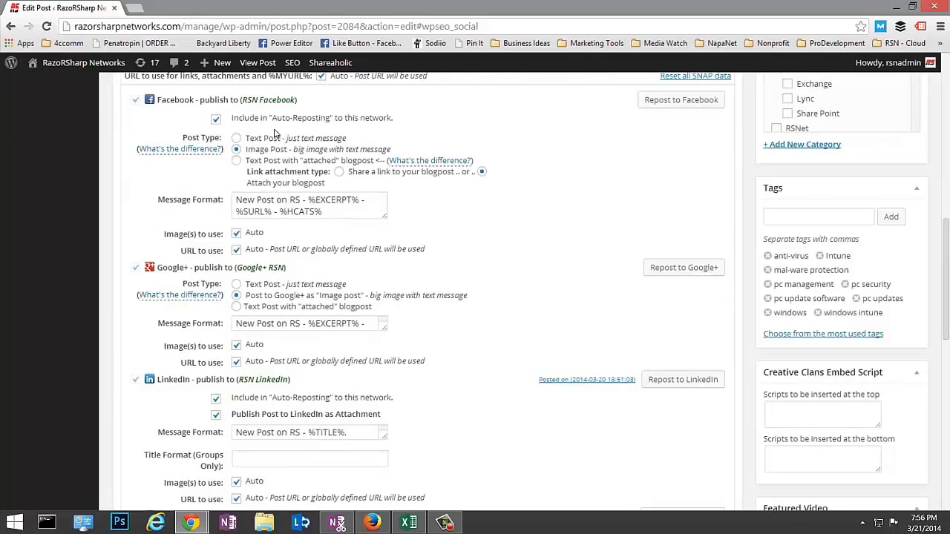
pyautogui.scroll(-2, 615, 261)
pyautogui.scroll(5, 619, 267)
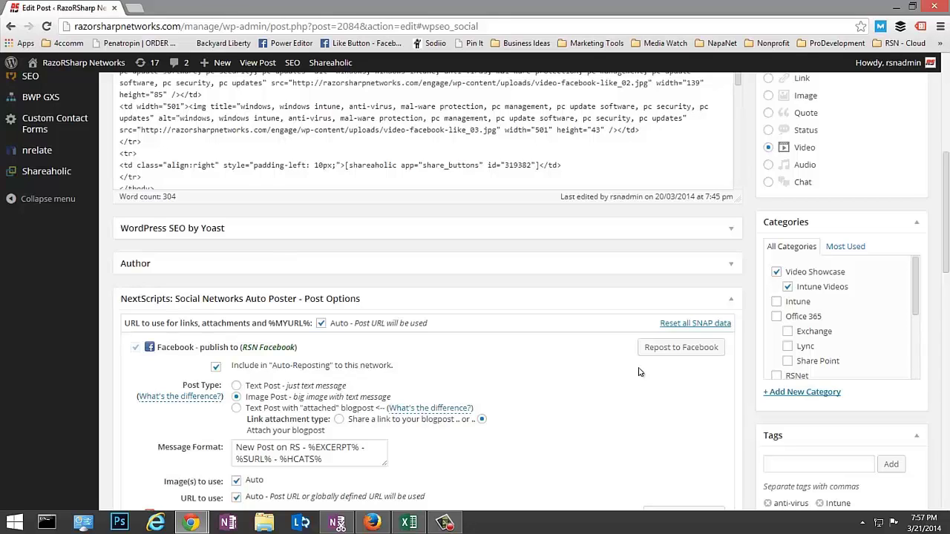
pyautogui.scroll(-2, 641, 367)
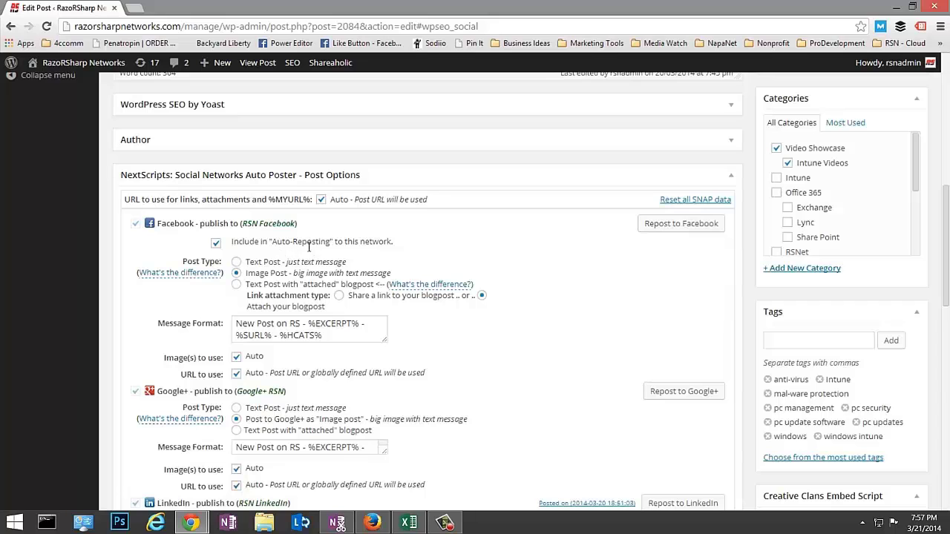
# - Highlight the Facebook 'Include in Auto-Reposting' label and look over the surrounding network options
pyautogui.moveTo(393, 244); pyautogui.dragTo(266, 254)
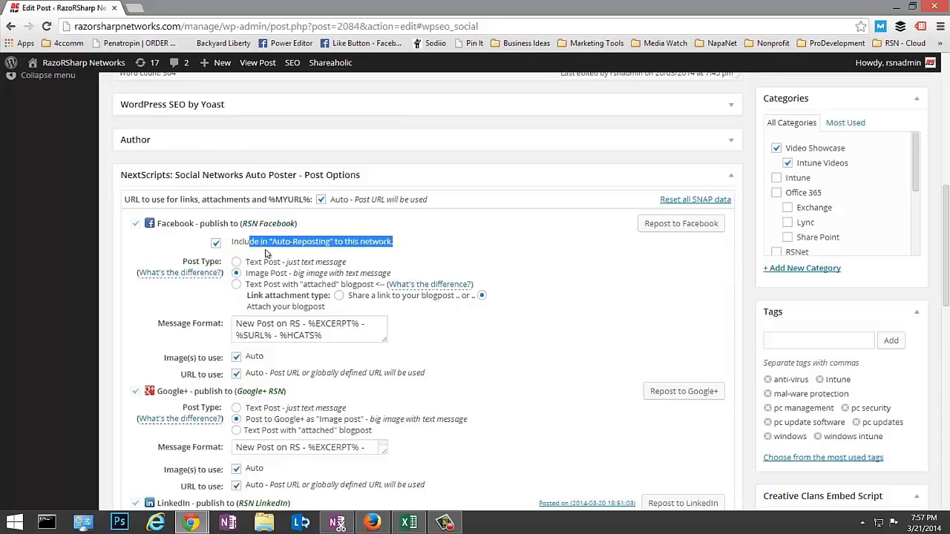
pyautogui.scroll(-7, 267, 260)
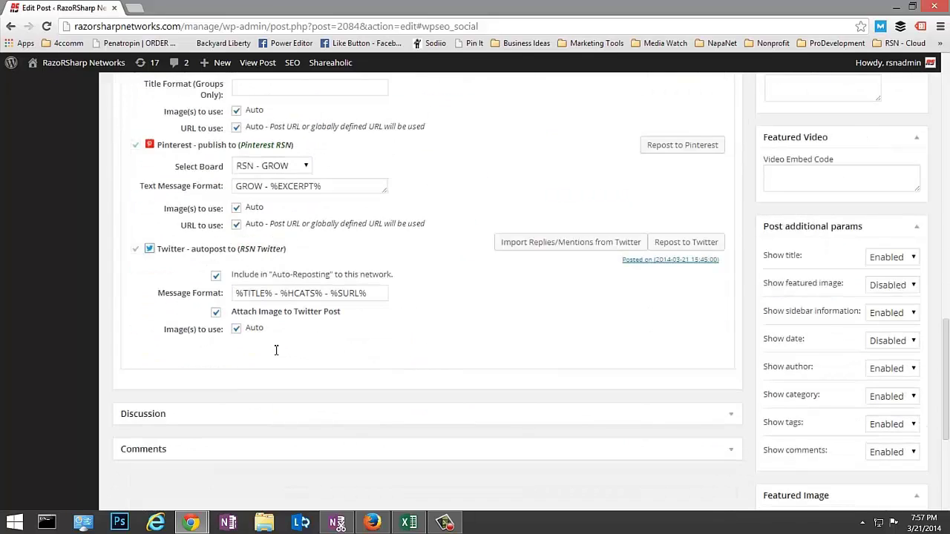
pyautogui.scroll(4, 276, 350)
pyautogui.scroll(2, 276, 350)
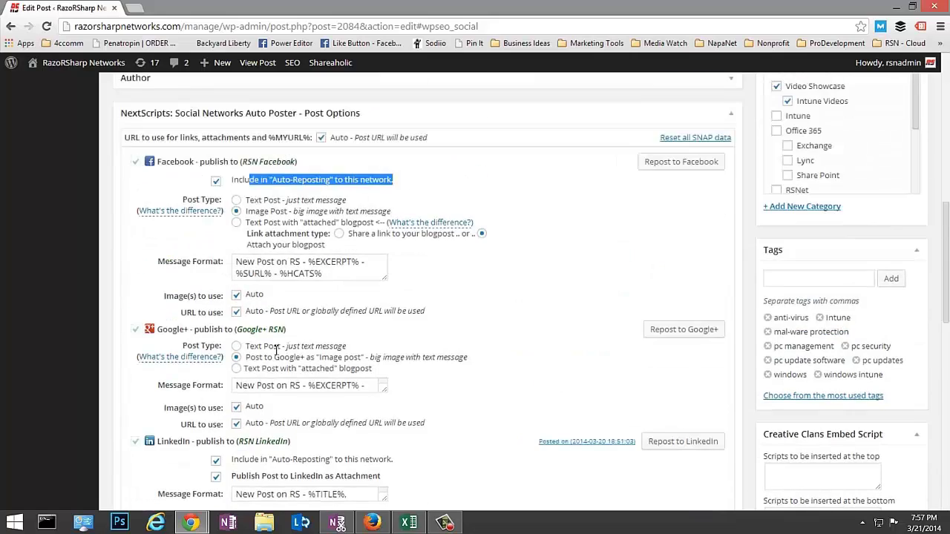
pyautogui.scroll(-4, 276, 349)
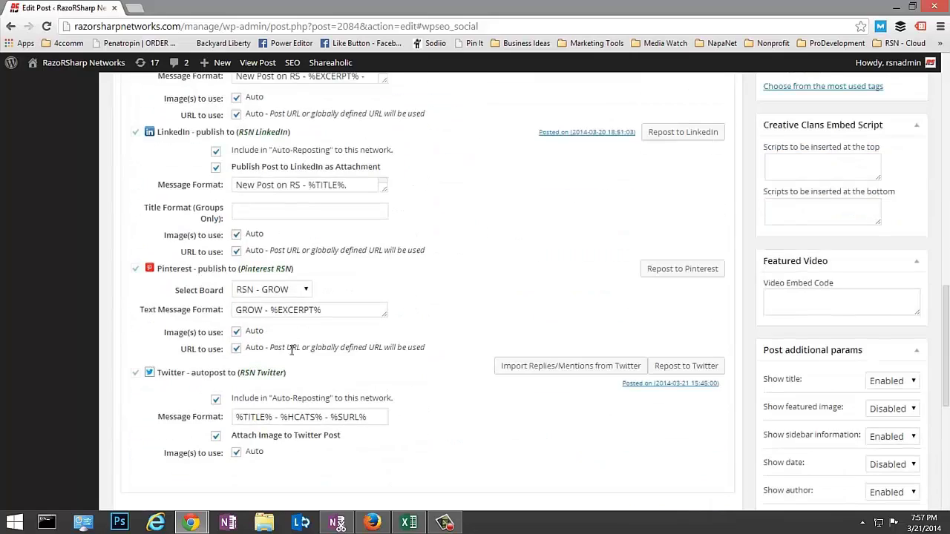
pyautogui.scroll(9, 568, 336)
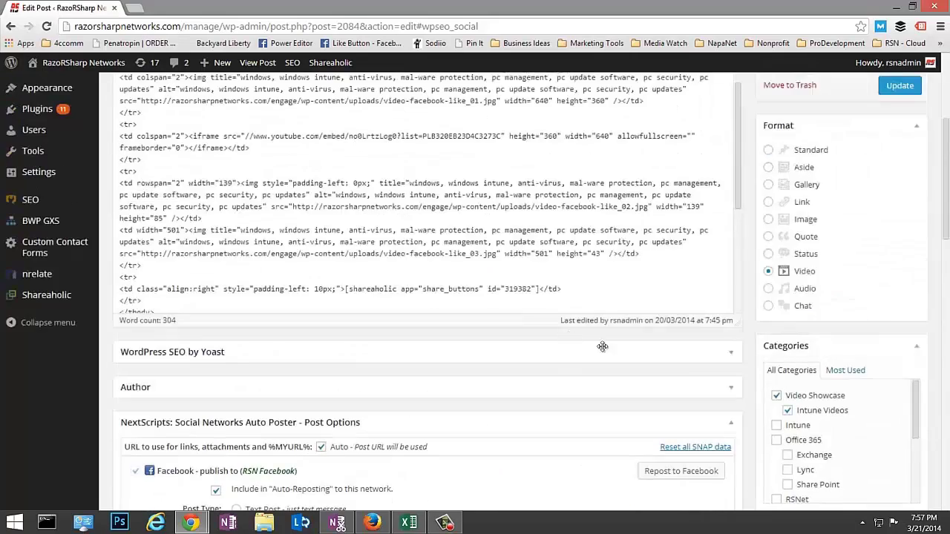
pyautogui.scroll(-10, 603, 347)
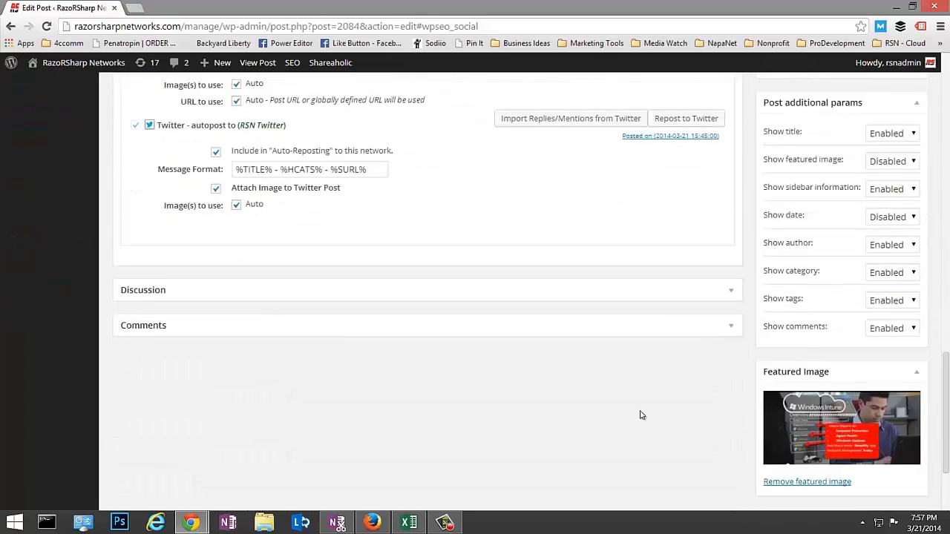
pyautogui.scroll(1, 641, 414)
pyautogui.scroll(10, 641, 414)
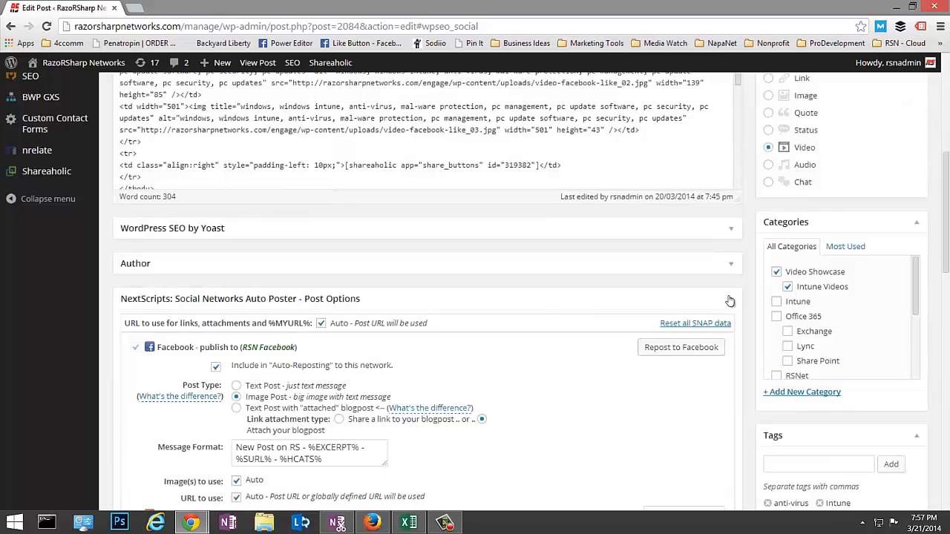
# - Fold the NextScripts box, then open and close Discussion twice: comments off, trackbacks and pingbacks allowed
pyautogui.click(730, 301)
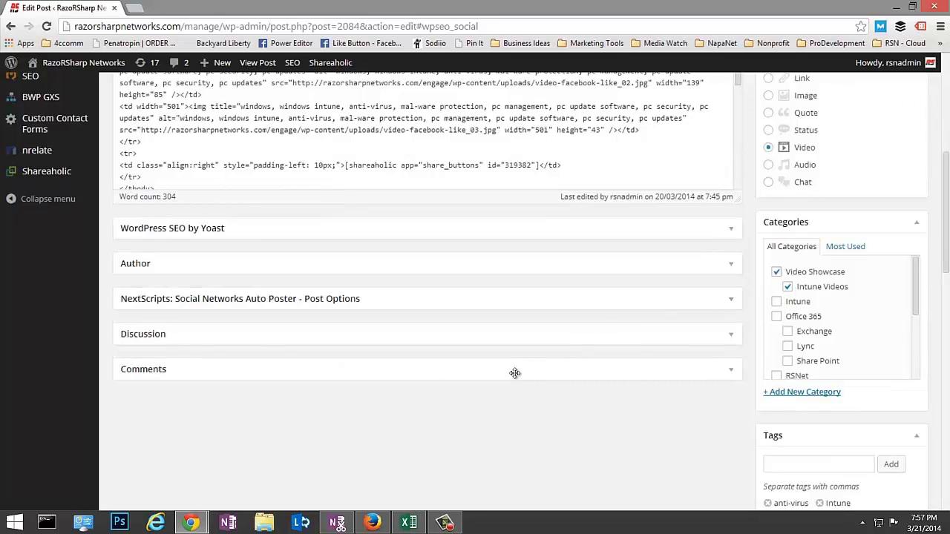
pyautogui.click(730, 336)
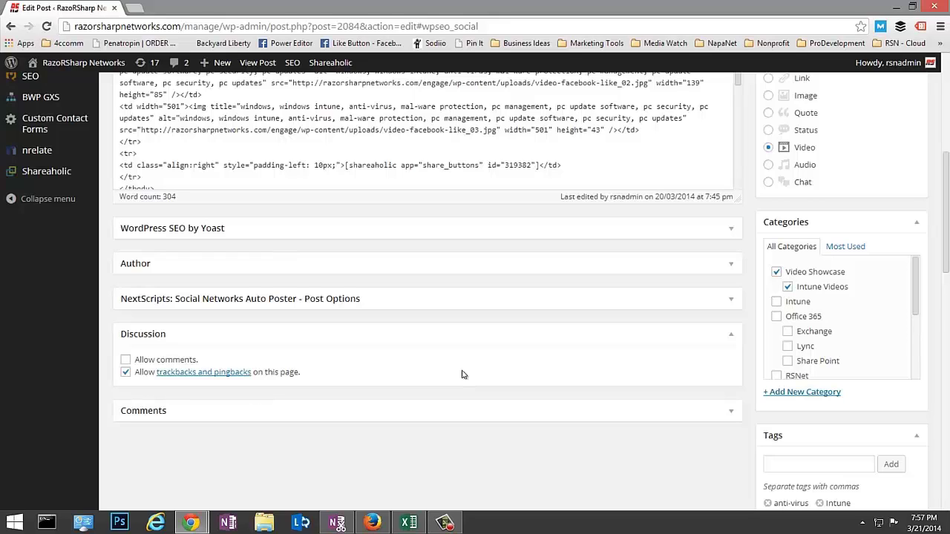
pyautogui.click(731, 338)
pyautogui.click(734, 336)
pyautogui.click(730, 338)
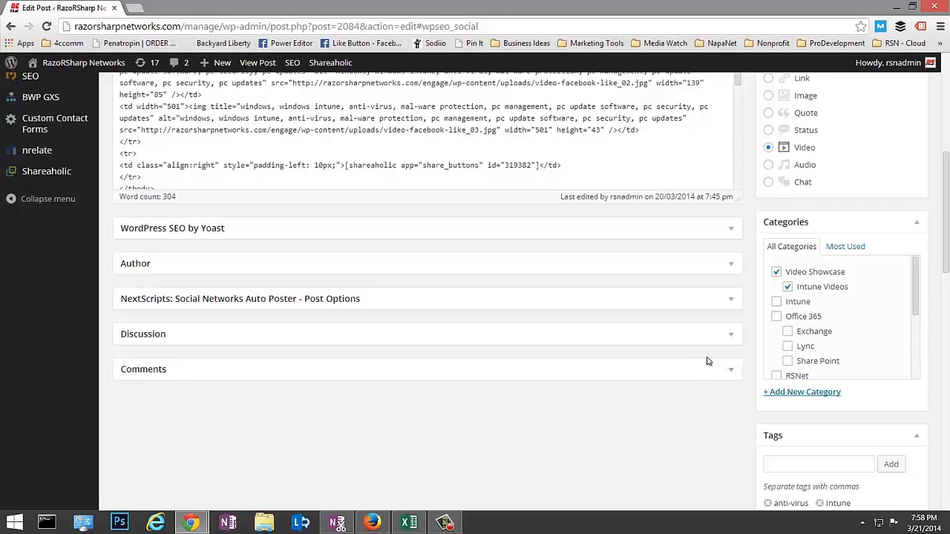
pyautogui.scroll(-3, 698, 367)
pyautogui.scroll(3, 640, 344)
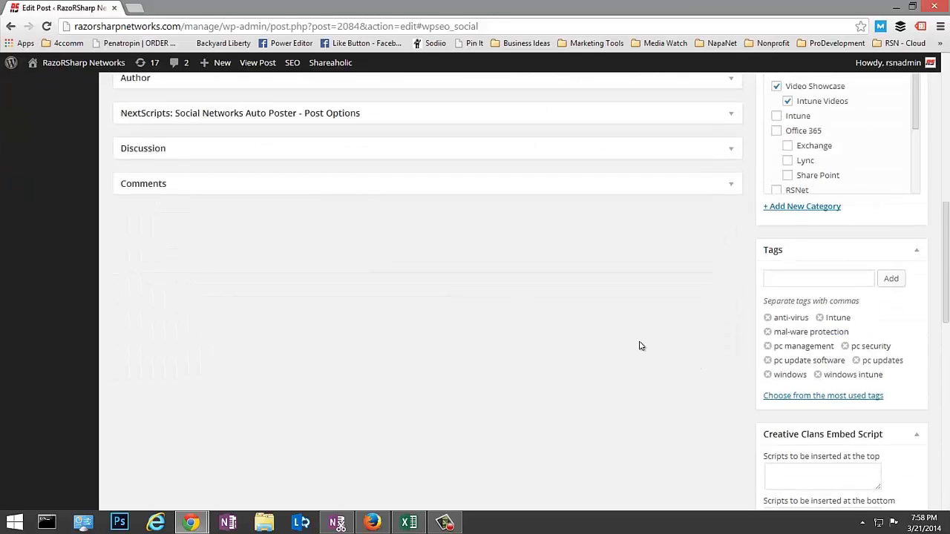
pyautogui.scroll(-2, 658, 386)
pyautogui.scroll(5, 814, 323)
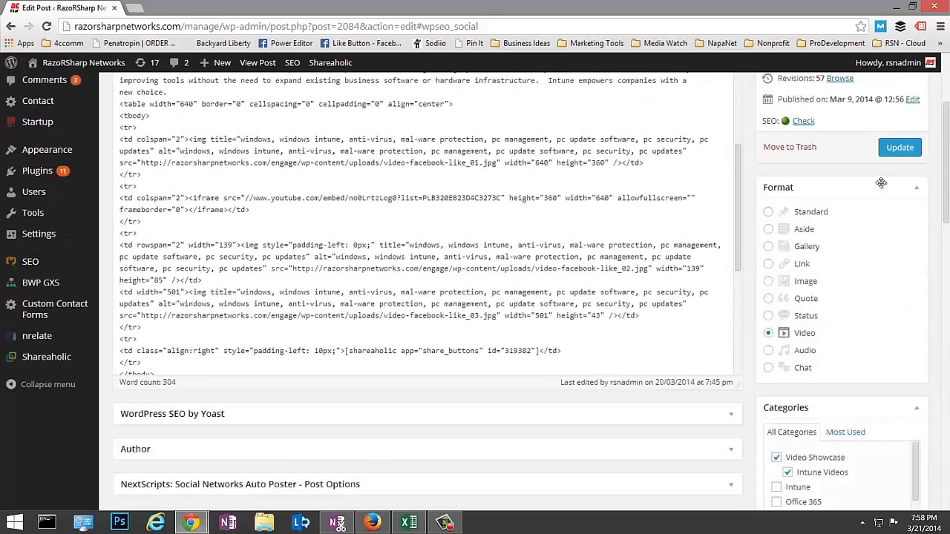
pyautogui.scroll(1, 740, 278)
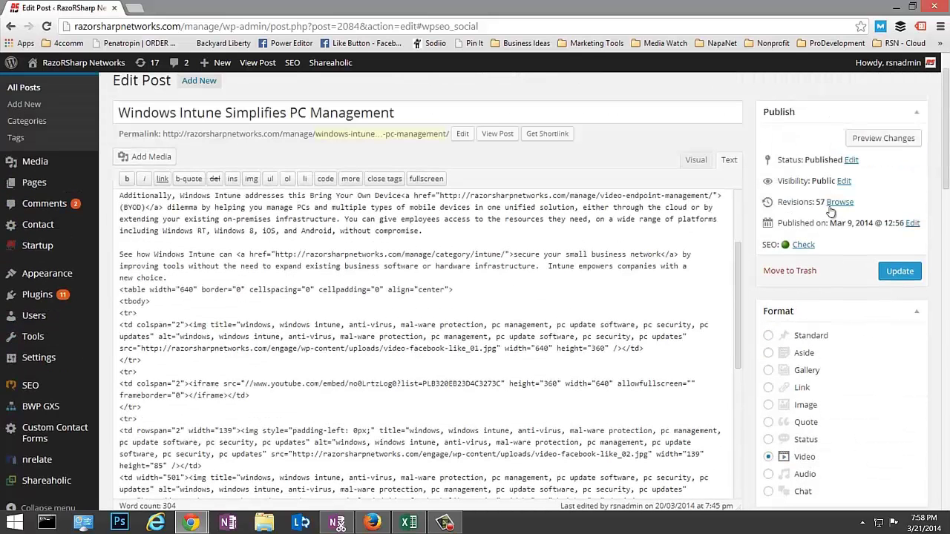
pyautogui.scroll(2, 815, 192)
pyautogui.scroll(-2, 877, 393)
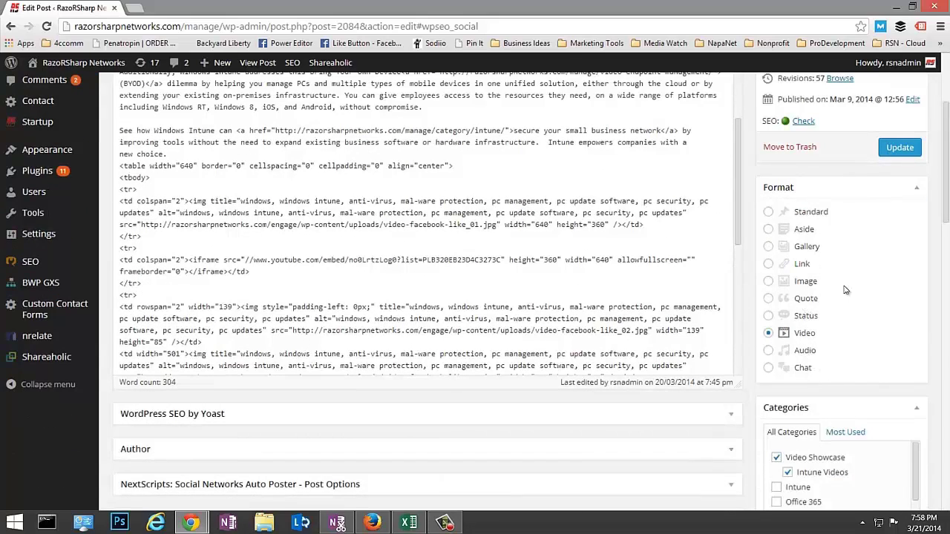
pyautogui.scroll(-6, 893, 332)
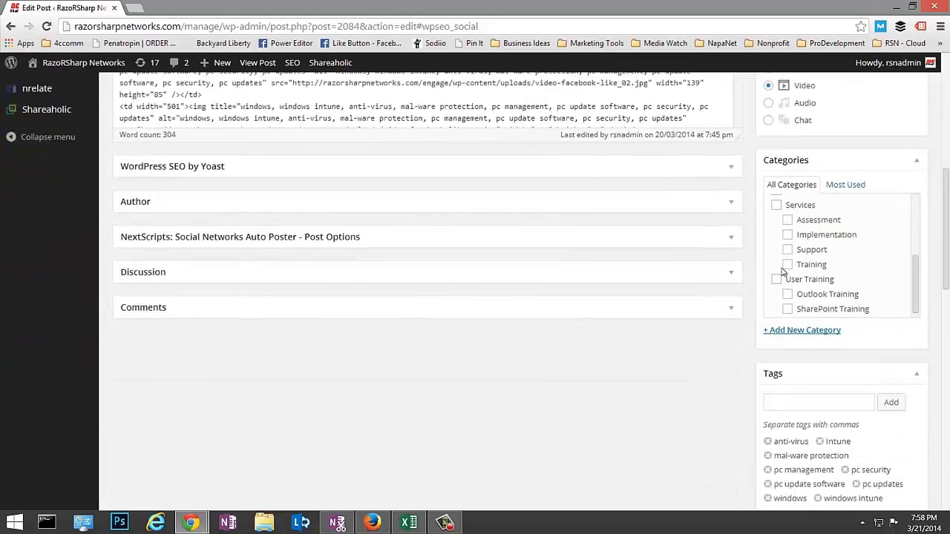
pyautogui.scroll(-1, 712, 334)
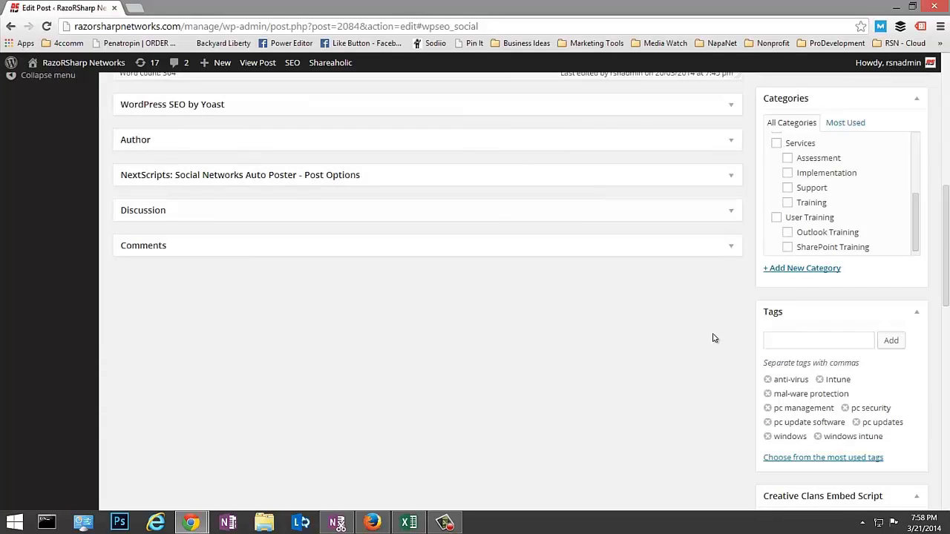
pyautogui.scroll(-2, 713, 338)
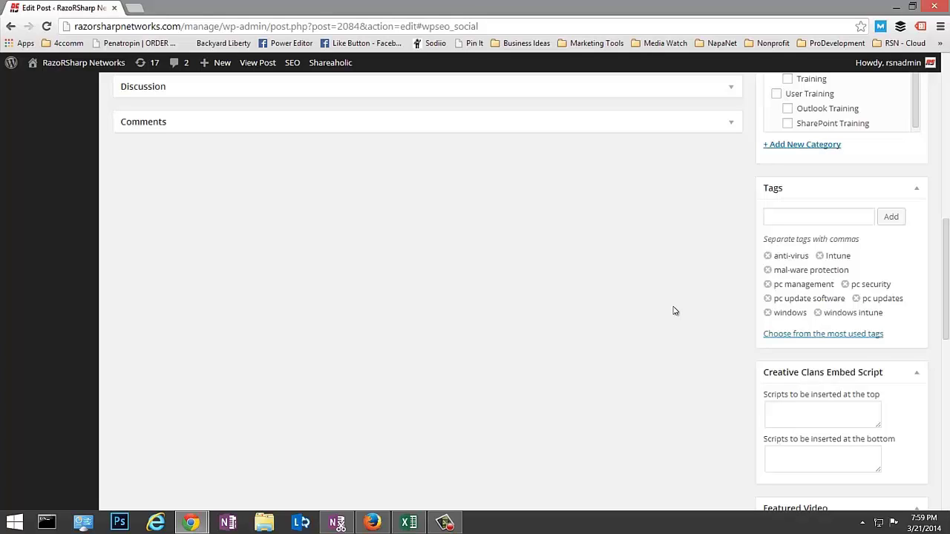
# - In Post additional params, check the Show comments choices and leave it Enabled
pyautogui.scroll(-5, 674, 311)
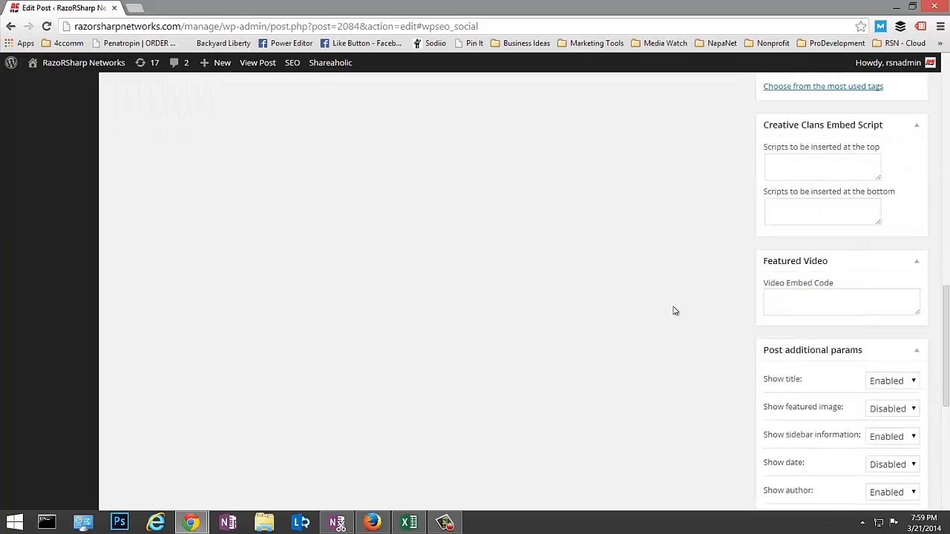
pyautogui.scroll(-1, 674, 314)
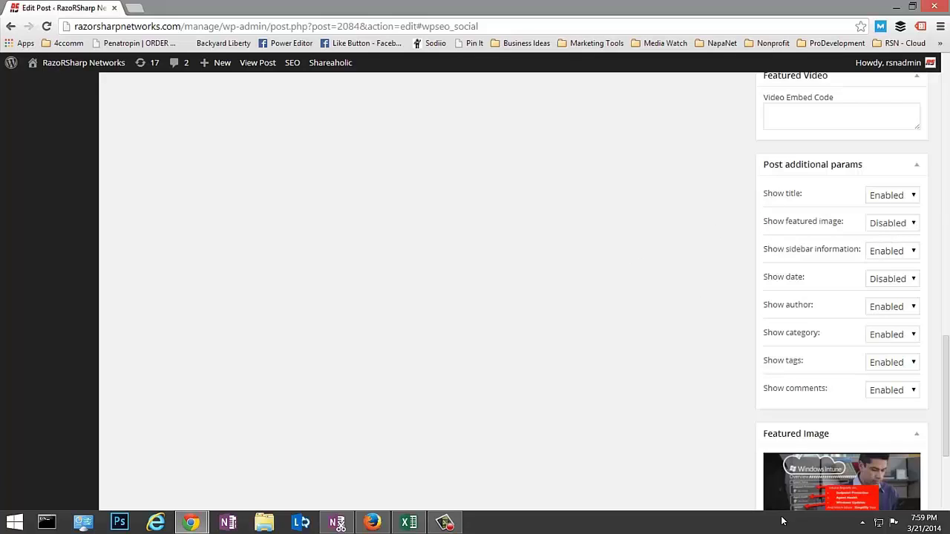
pyautogui.scroll(-1, 857, 489)
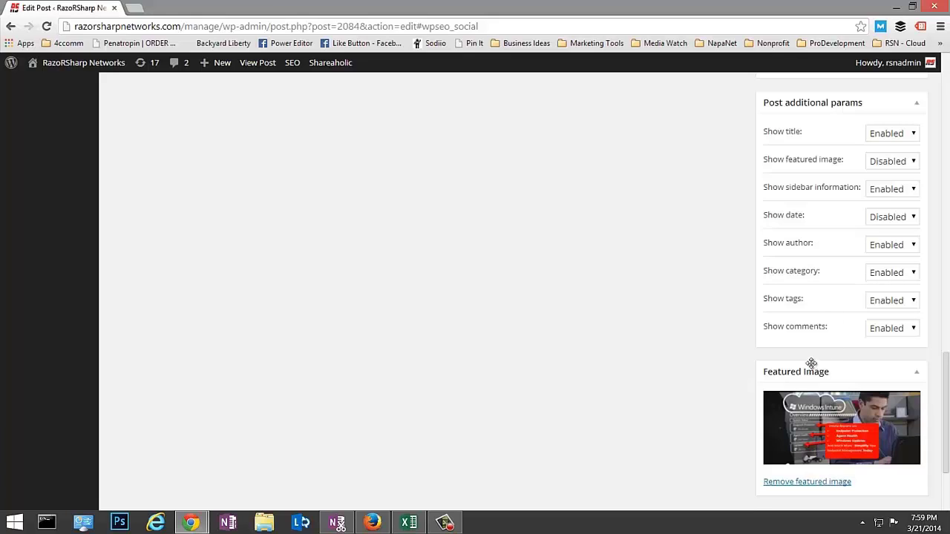
pyautogui.click(904, 329)
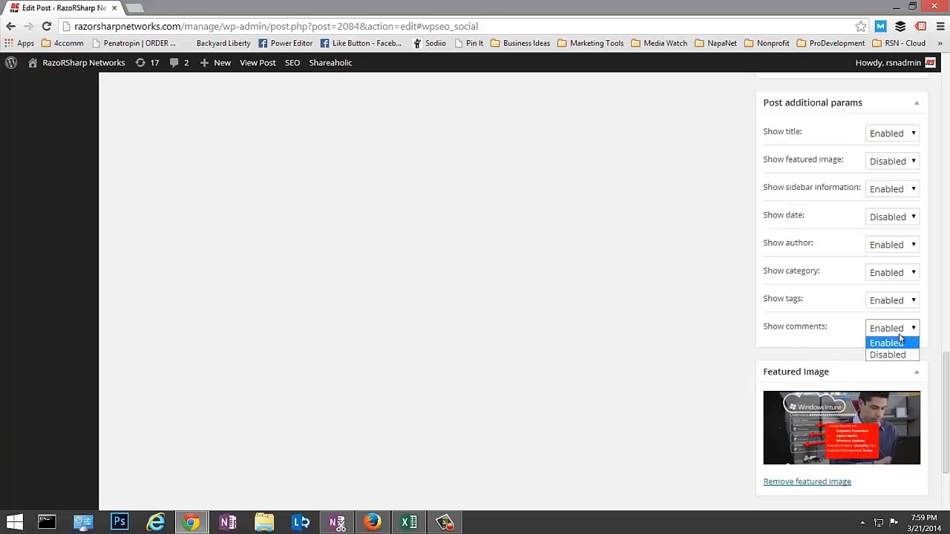
pyautogui.click(849, 344)
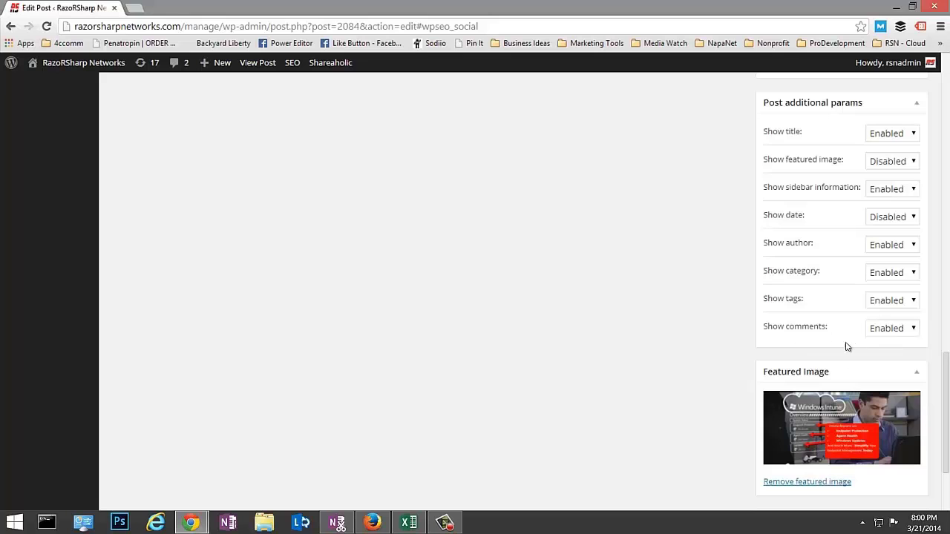
# - Return to the meta boxes and expand Comments and Discussion, showing no comments yet
pyautogui.scroll(2, 655, 331)
pyautogui.middleClick(654, 328)
pyautogui.scroll(10, 654, 329)
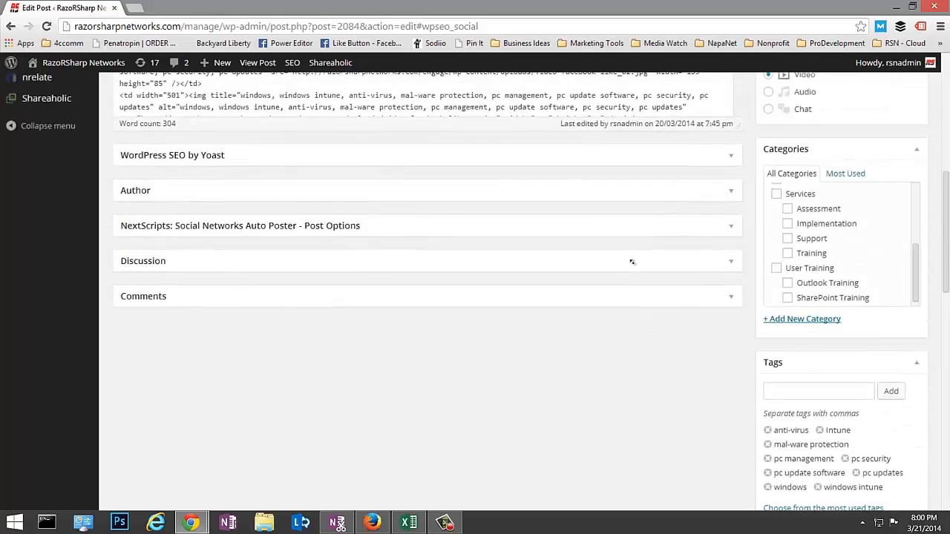
pyautogui.click(192, 361)
pyautogui.click(141, 378)
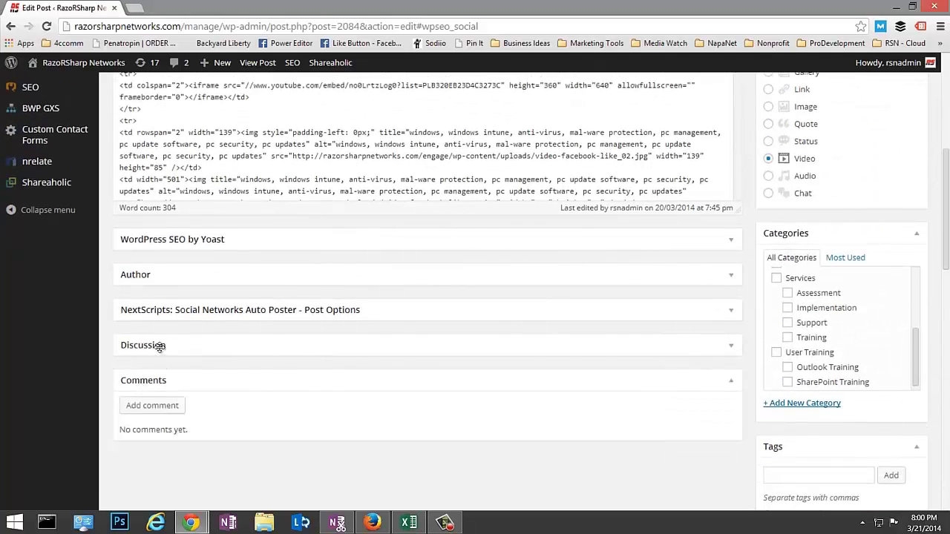
pyautogui.click(156, 345)
pyautogui.scroll(-4, 631, 460)
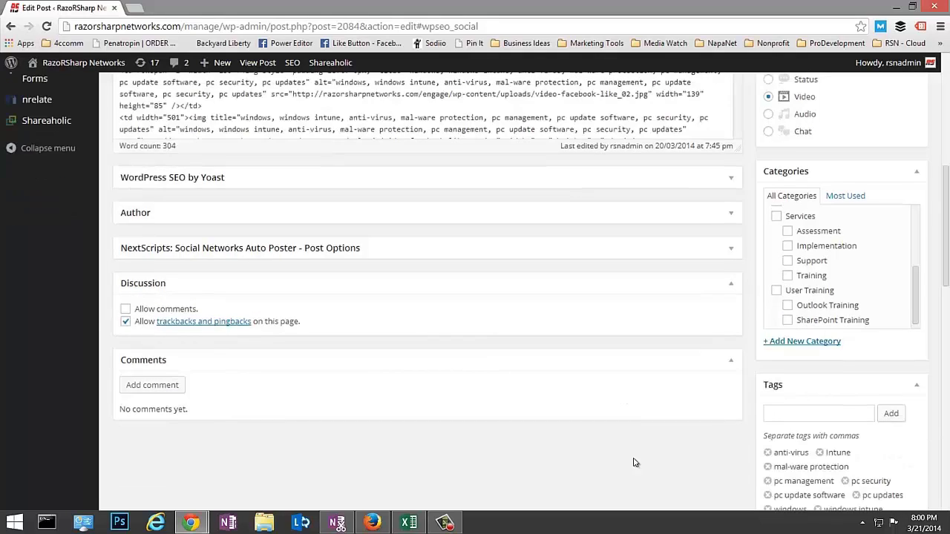